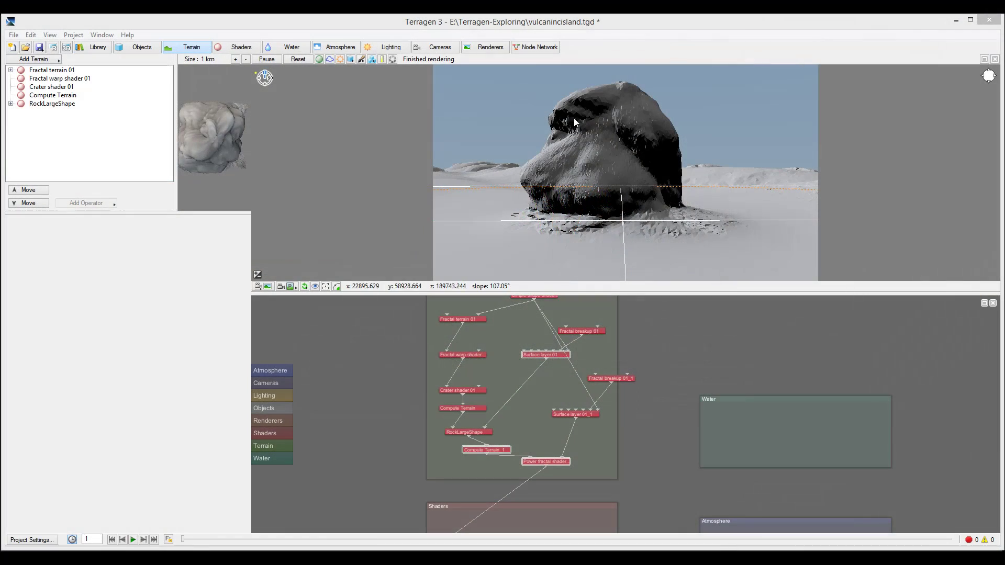
Enlarge the Terrain group in the node network and move the Water group aside to make room for it.
drag(563, 376, 575, 397)
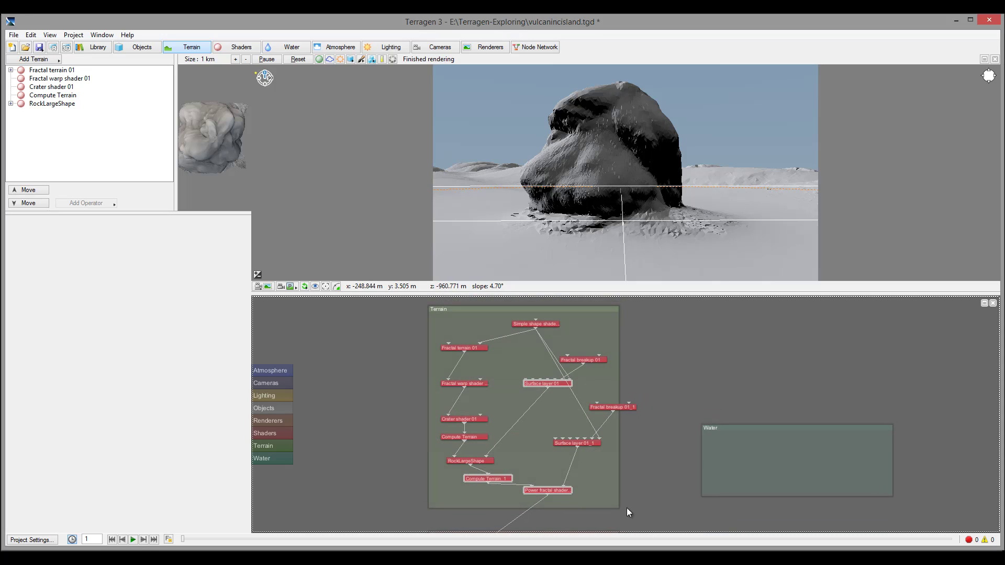
drag(619, 508, 685, 512)
drag(809, 426, 968, 415)
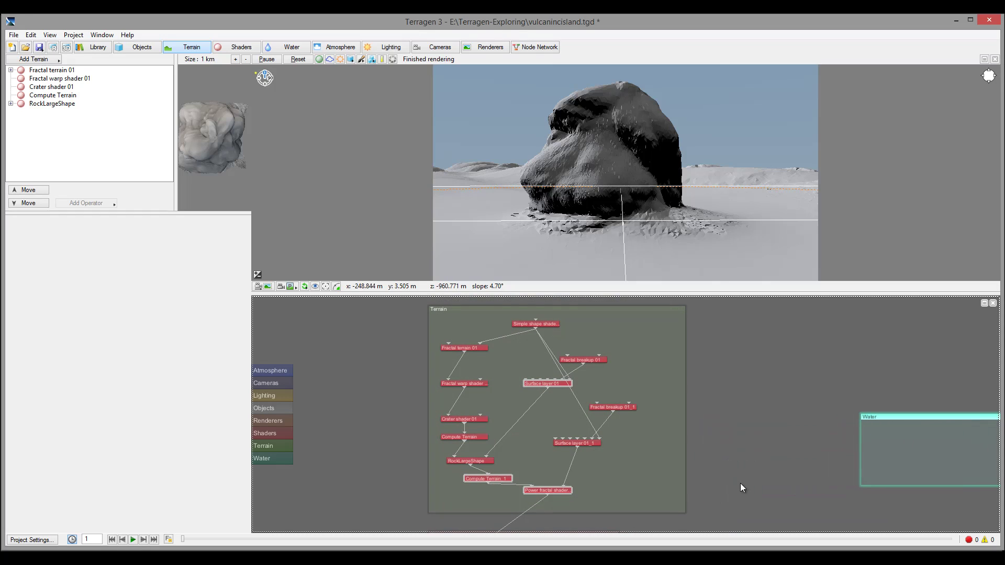
drag(686, 513, 777, 527)
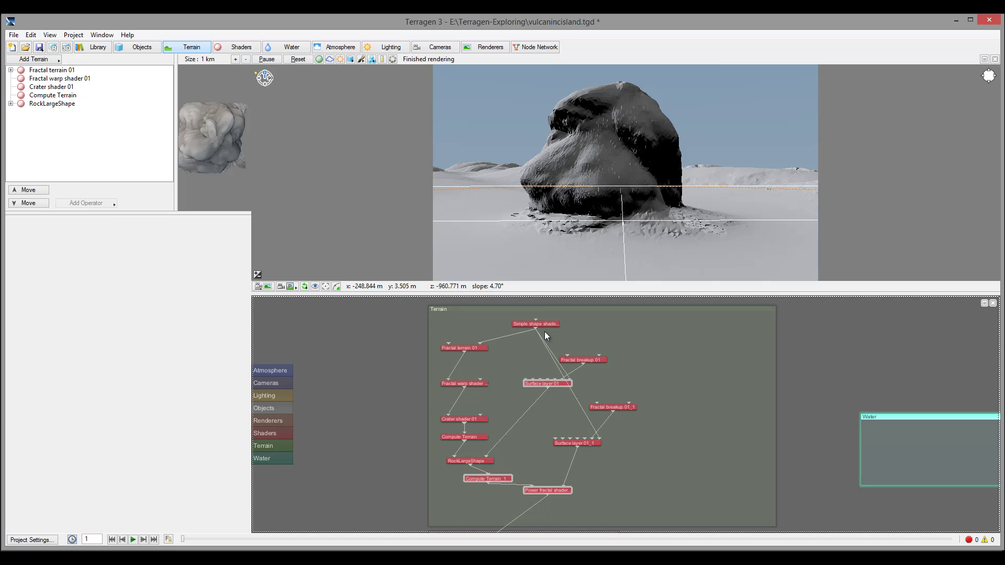
Line up the main terrain chain in one compact column, from the simple shape shader down to the power fractal shader.
drag(541, 328, 478, 376)
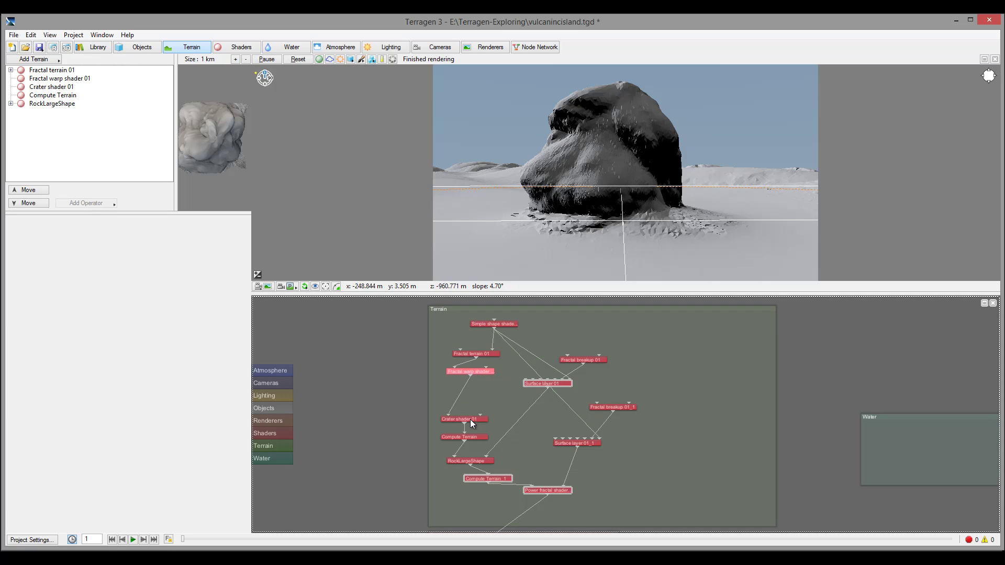
drag(469, 418, 475, 391)
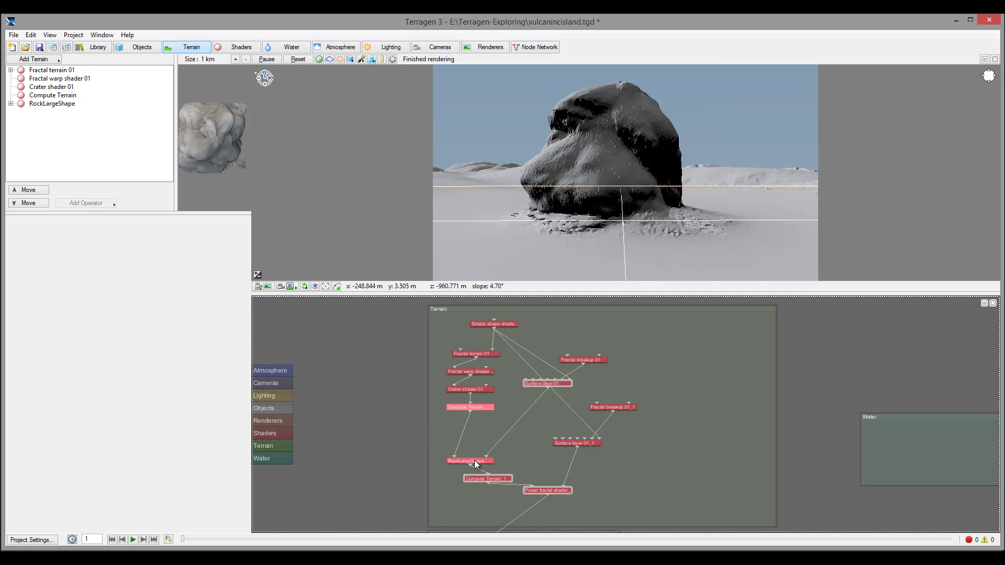
drag(475, 460, 479, 432)
drag(489, 479, 467, 444)
drag(562, 491, 484, 473)
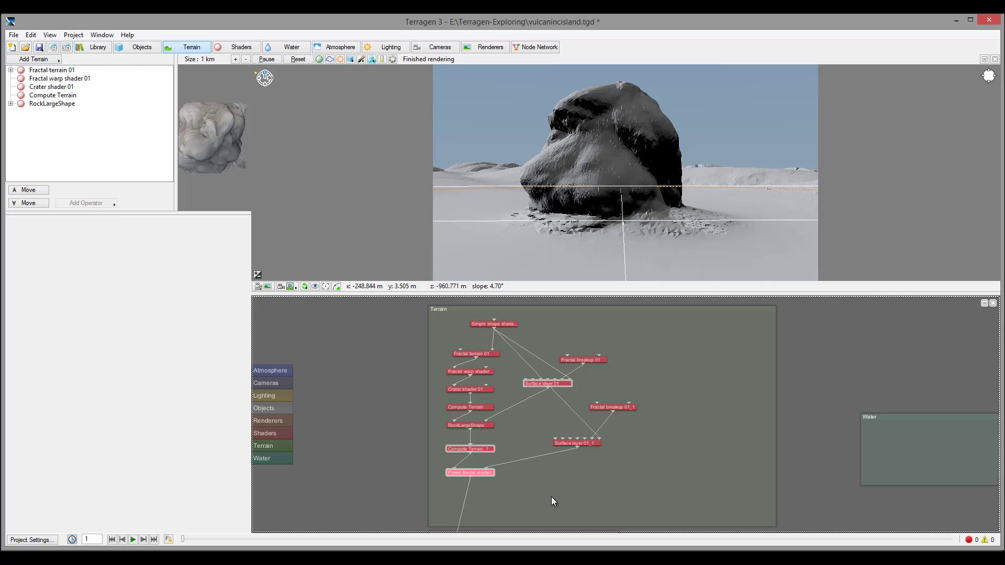
Move both surface layers and their fractal breakup shaders closer to the main terrain column.
middle_drag(657, 494, 665, 356)
middle_drag(582, 388, 586, 521)
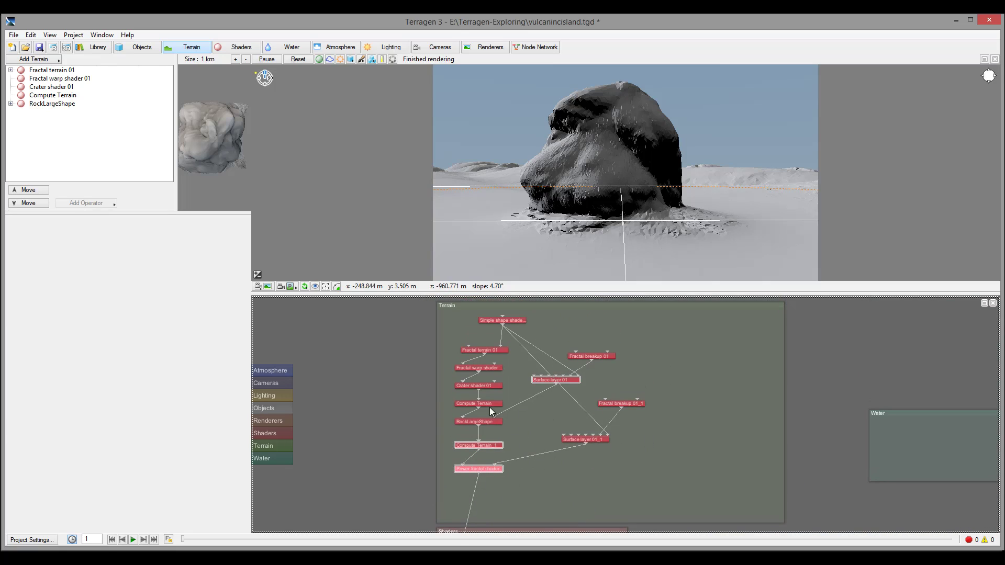
drag(595, 435, 554, 429)
drag(637, 402, 584, 350)
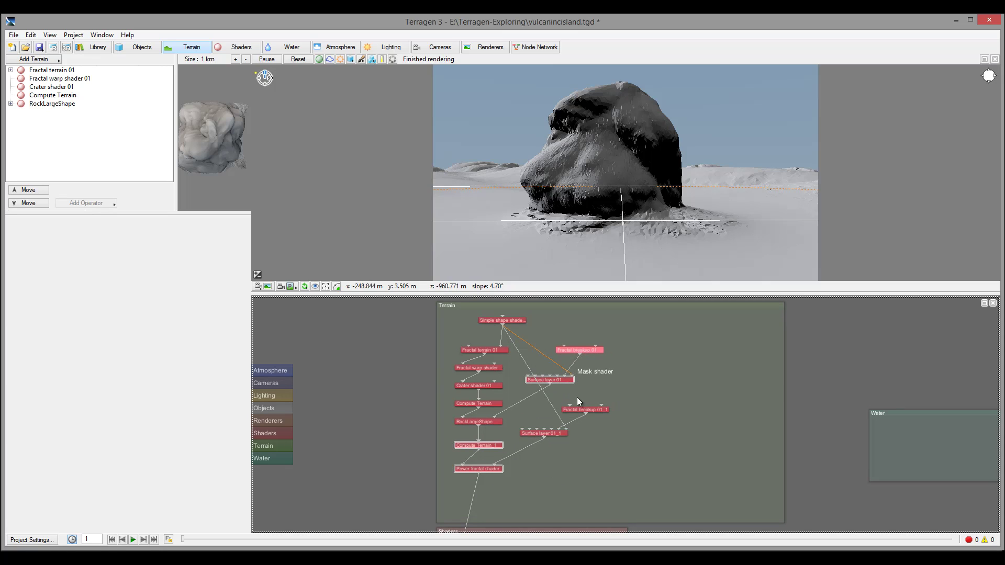
drag(552, 434, 551, 428)
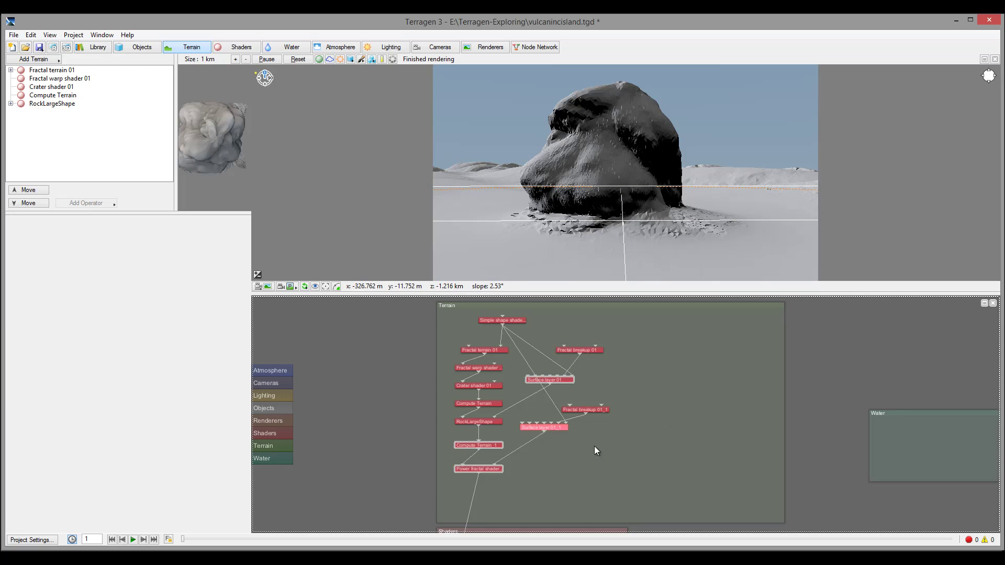
Add a Fake stones shader to the terrain and place its node between RockLargeShape and Compute Terrain_1.
click(39, 60)
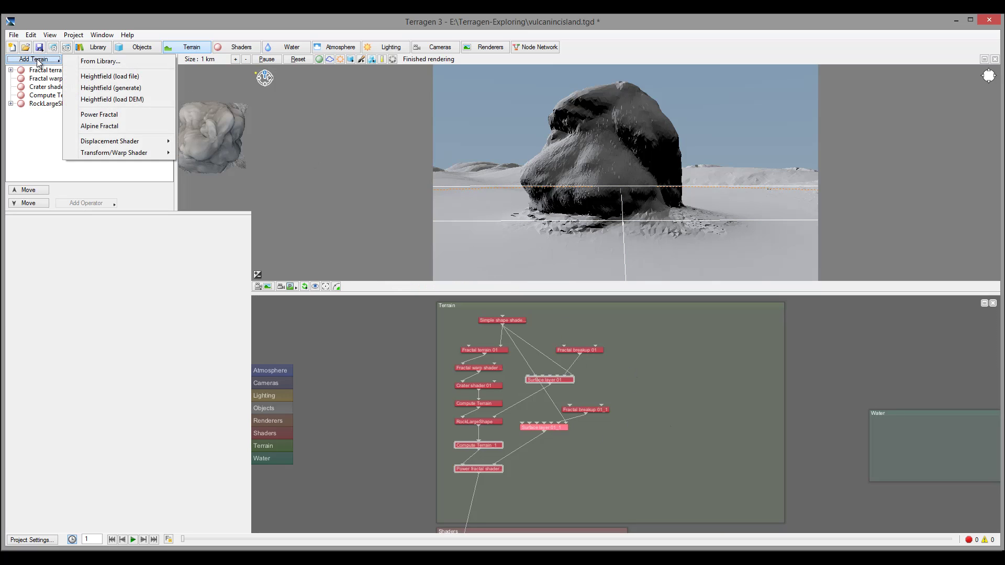
mouse_move(154, 141)
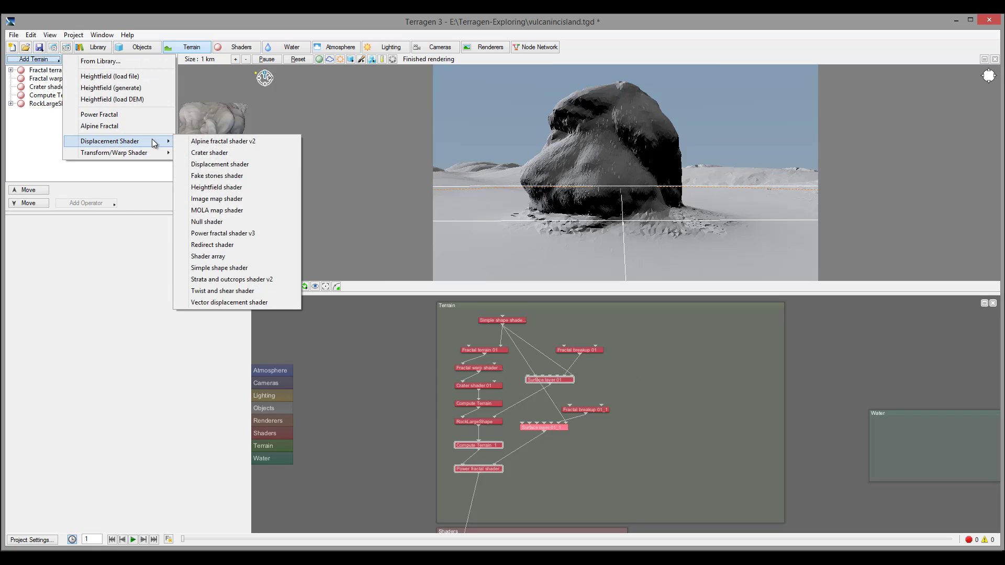
click(238, 176)
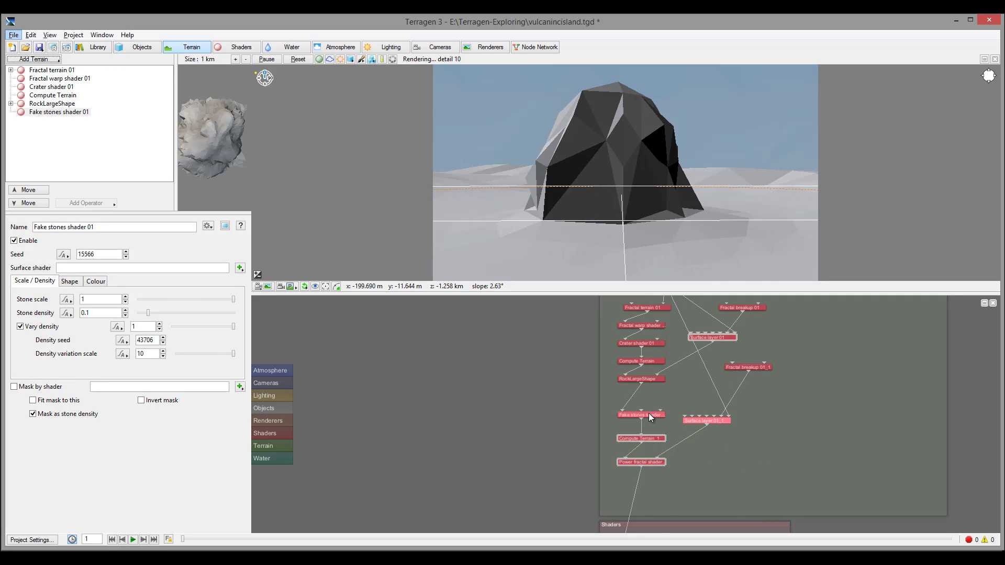
drag(649, 413, 652, 414)
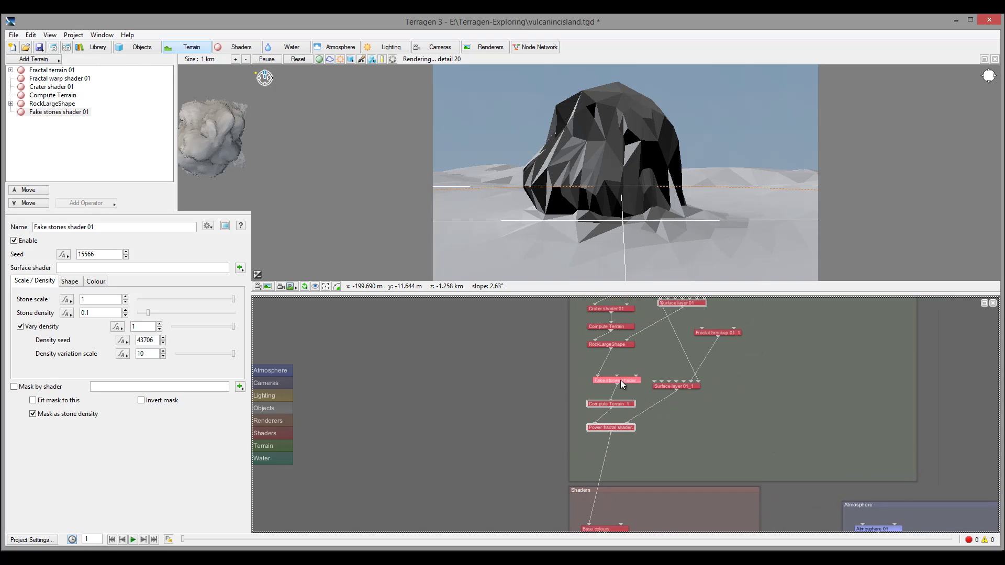
drag(621, 381, 618, 387)
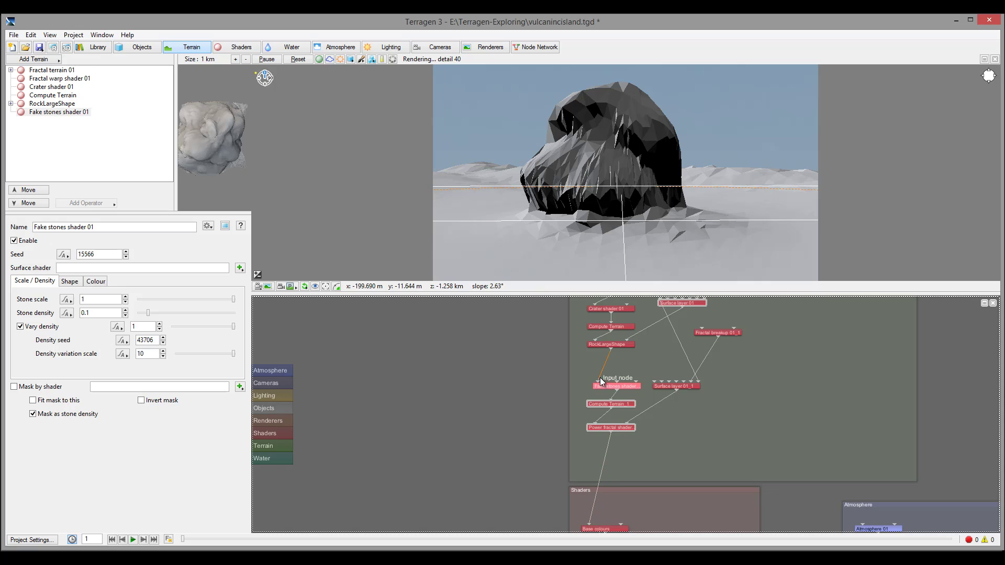
Rewire the fake stones shader so it sits between the power fractal shader and Base colours.
drag(597, 381, 713, 428)
drag(610, 430, 589, 525)
drag(699, 429, 620, 445)
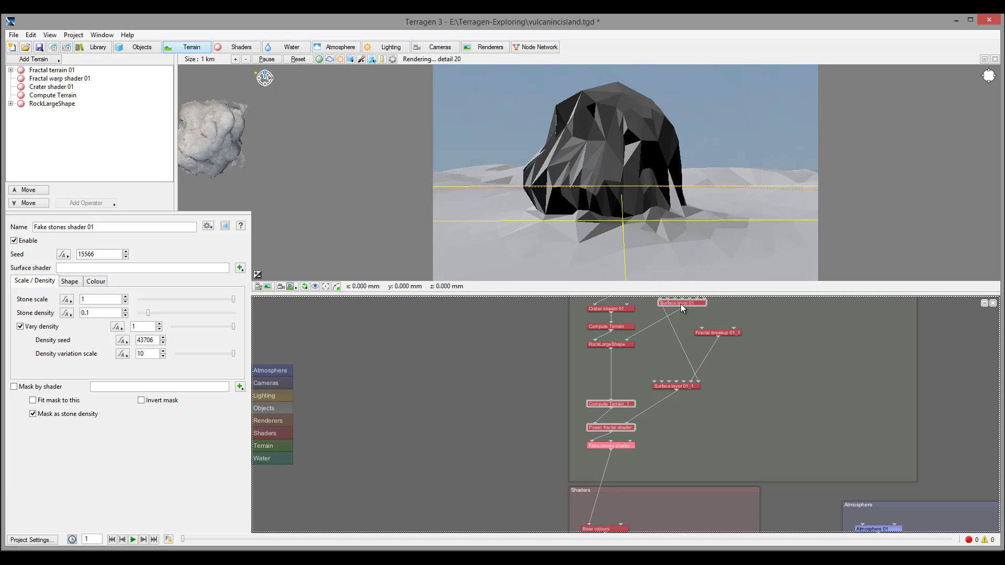
Duplicate Compute Terrain_1 and connect the copy between the fake stones shader and Base colours.
scroll(742, 404, down, 1)
click(602, 376)
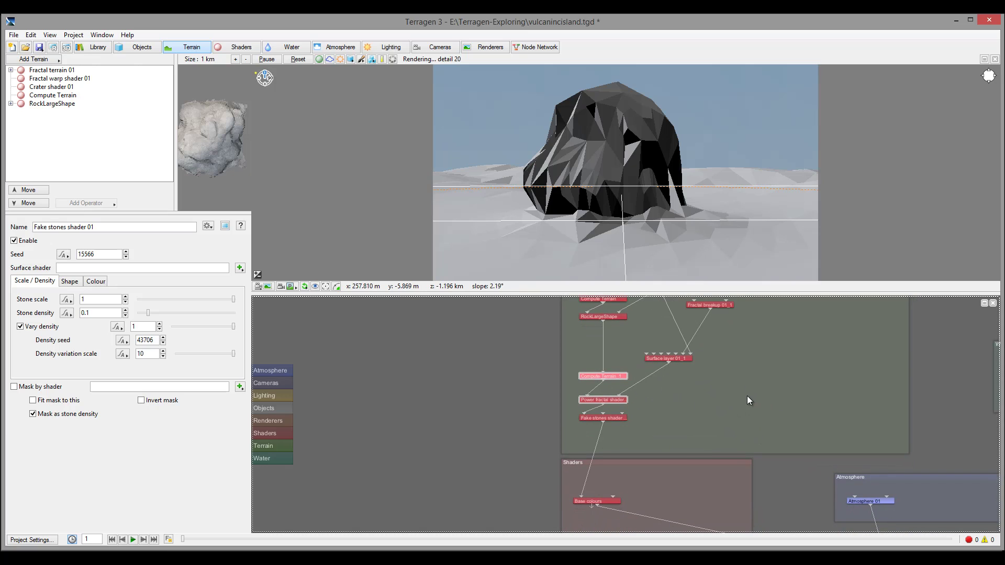
key(ctrl+v)
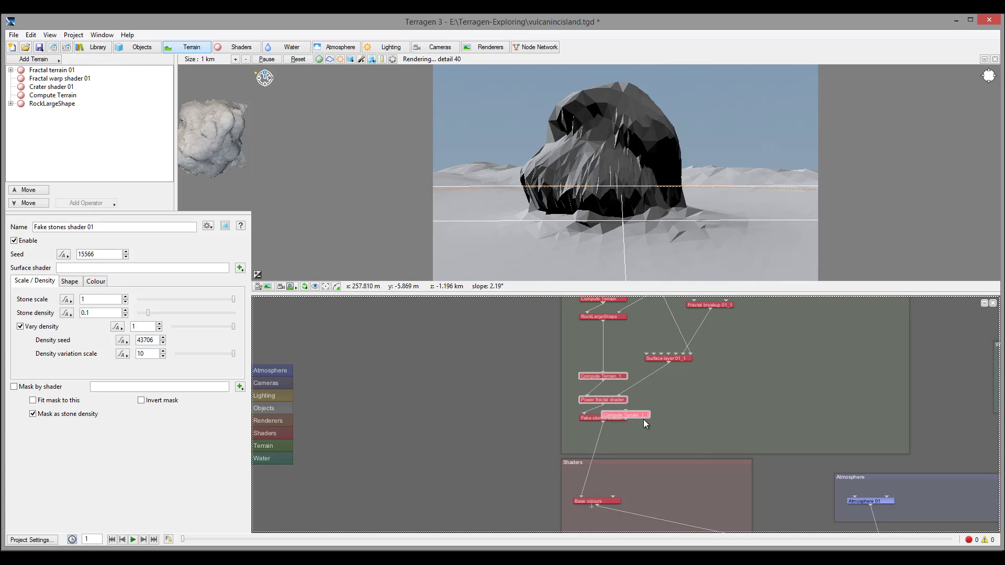
drag(643, 415, 667, 433)
drag(604, 423, 583, 500)
drag(651, 438, 584, 494)
drag(650, 434, 601, 432)
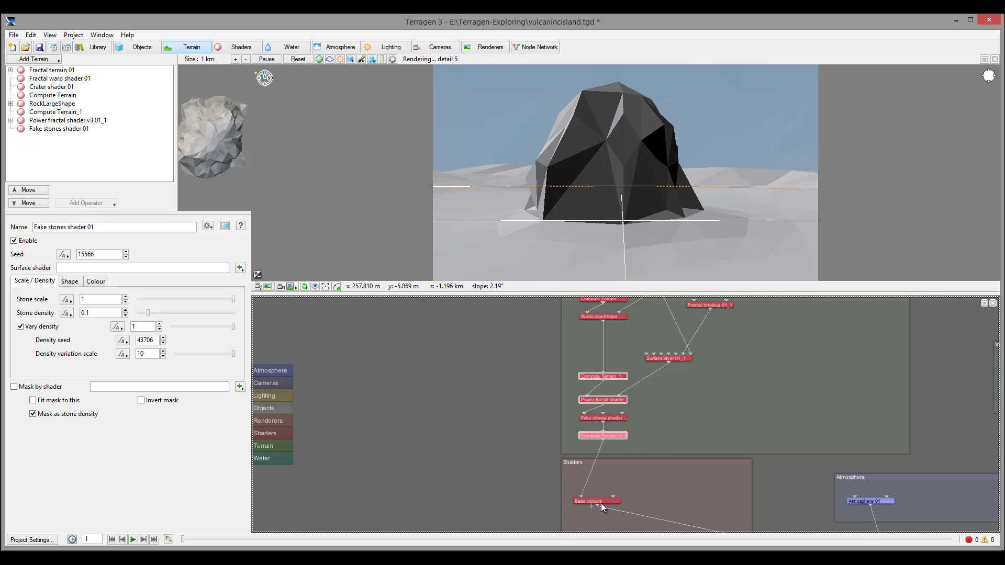
Close the gaps between RockLargeShape, Compute Terrain_1 and the power fractal shader, and place the fake stones shader just above the last compute terrain.
drag(769, 379, 709, 421)
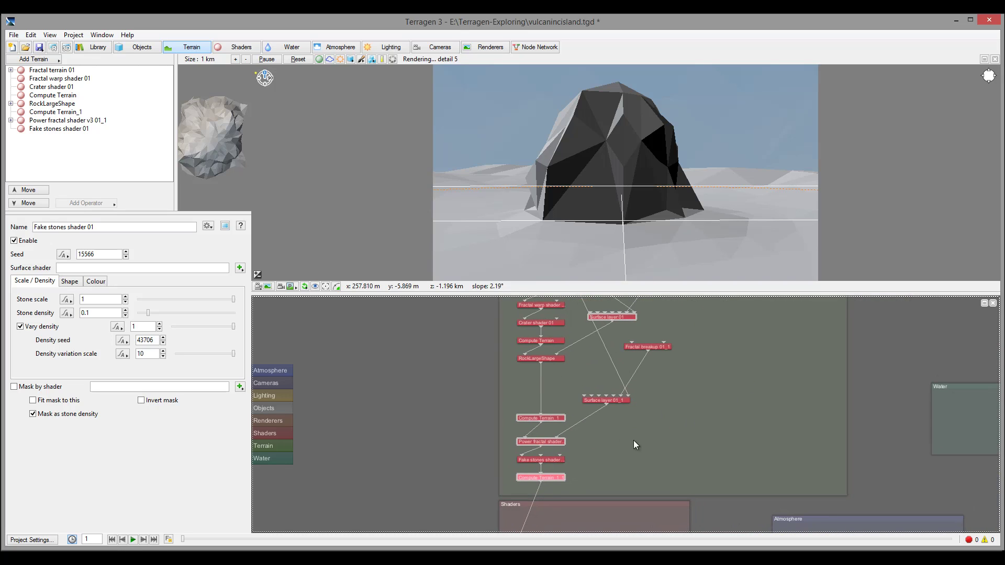
drag(553, 353, 552, 353)
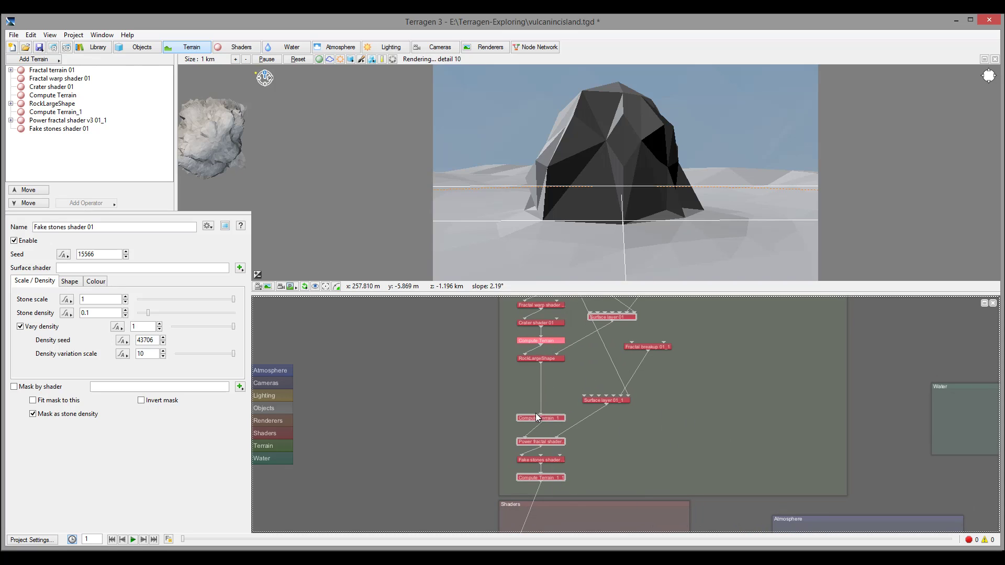
drag(538, 417, 541, 403)
drag(552, 460, 551, 422)
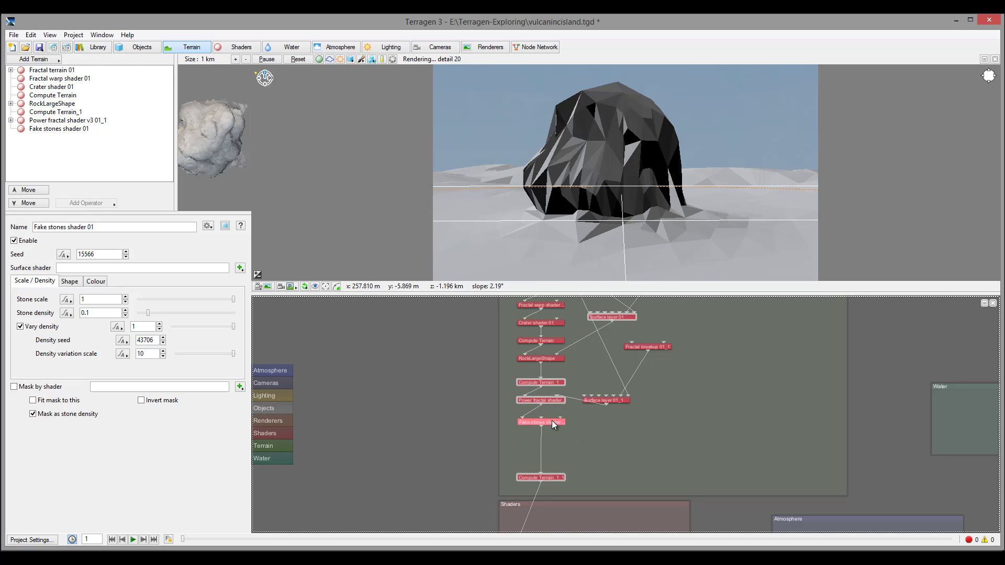
mouse_move(554, 478)
mouse_down()
mouse_move(551, 453)
mouse_move(548, 476)
mouse_up()
drag(547, 423, 548, 448)
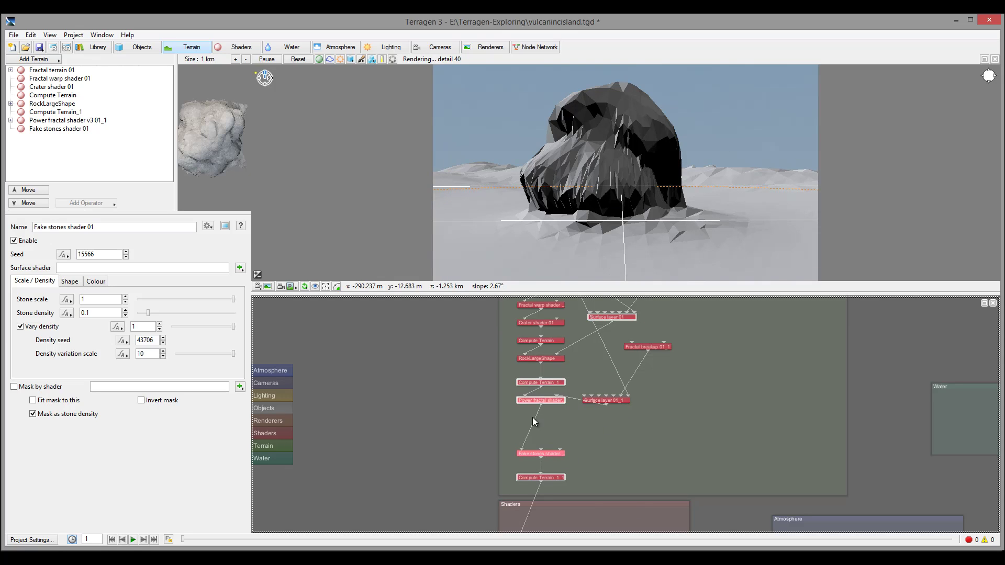
Set the fake stones shader's stone scale to 10 and stone density to 5.
double_click(562, 454)
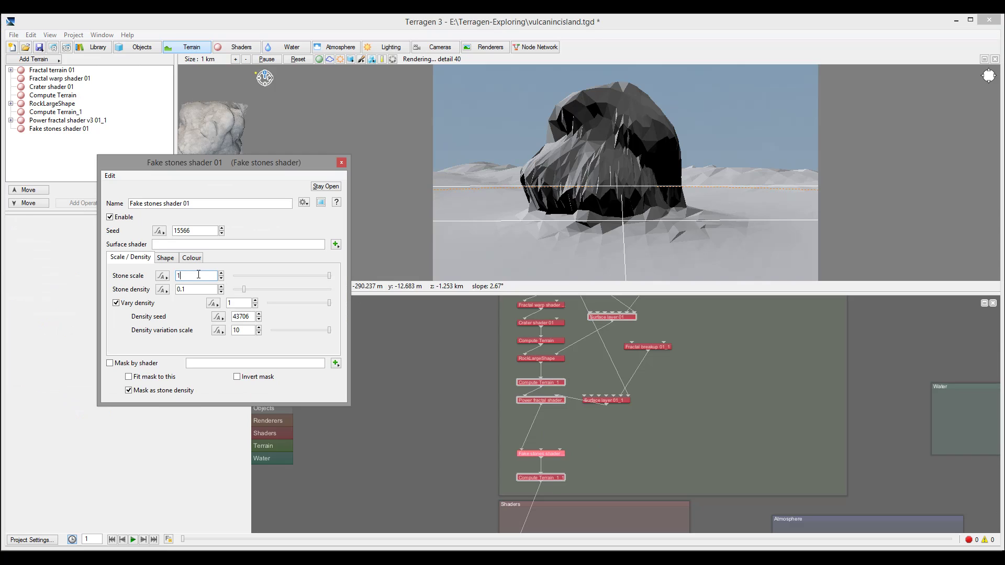
text(0)
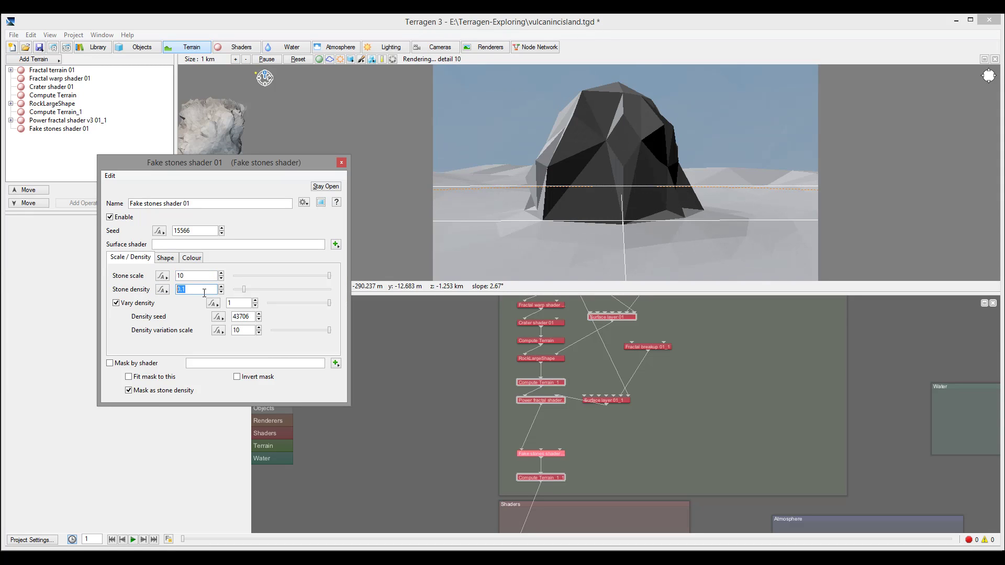
text(5)
key(Return)
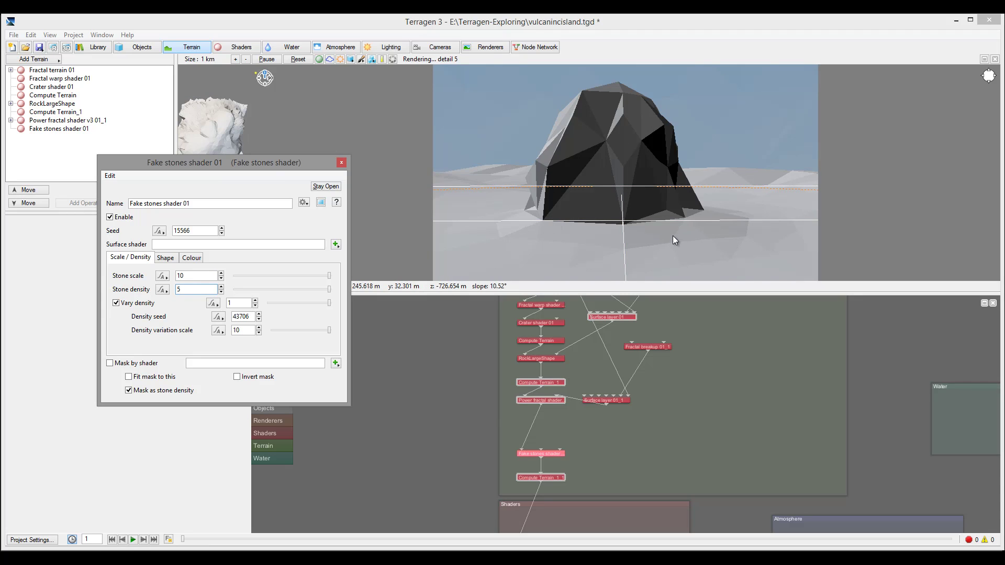
Set the fake stones' stone tallness to 2 and pancake effect to 2, and close the shader's settings.
click(174, 260)
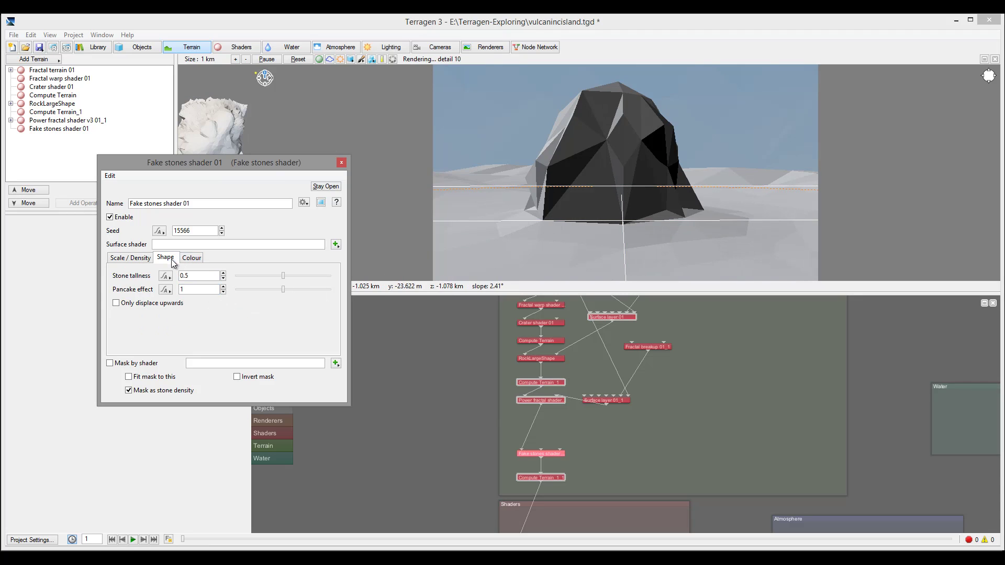
drag(205, 276, 79, 274)
text(2)
key(Tab)
text(2)
key(Return)
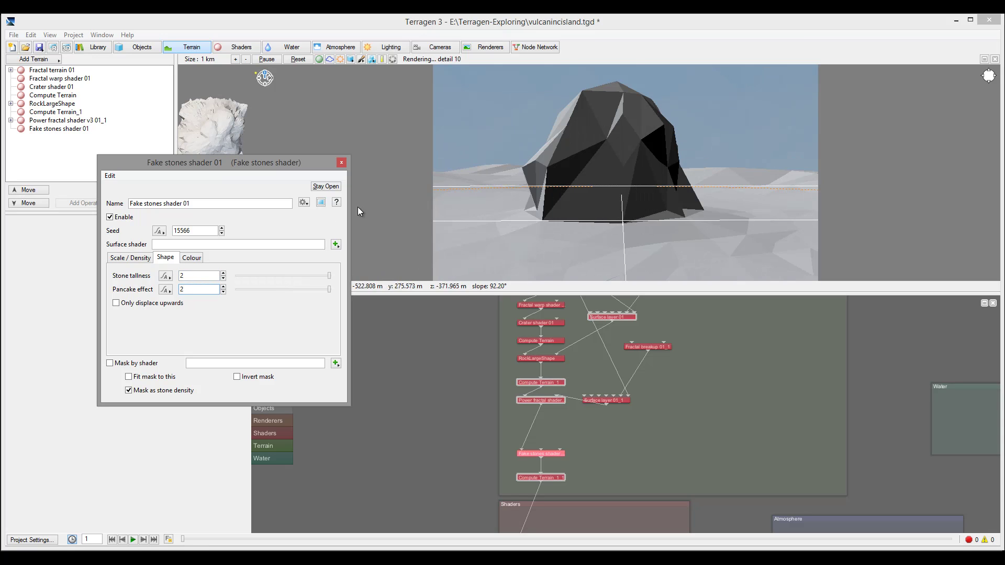
click(341, 162)
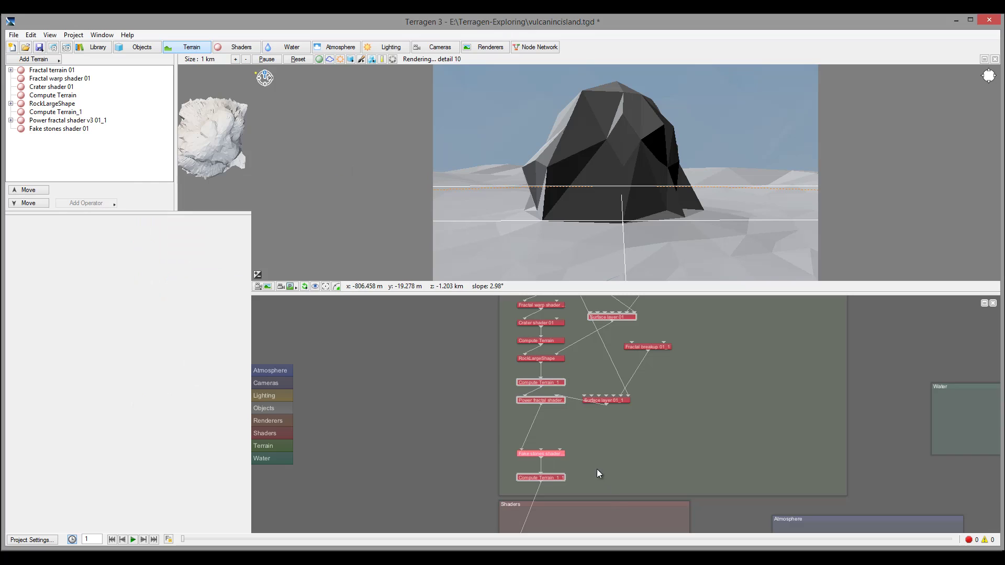
Move the fake stones shader, the last compute terrain and Surface layer 01_1 slightly upward in the node network.
click(550, 452)
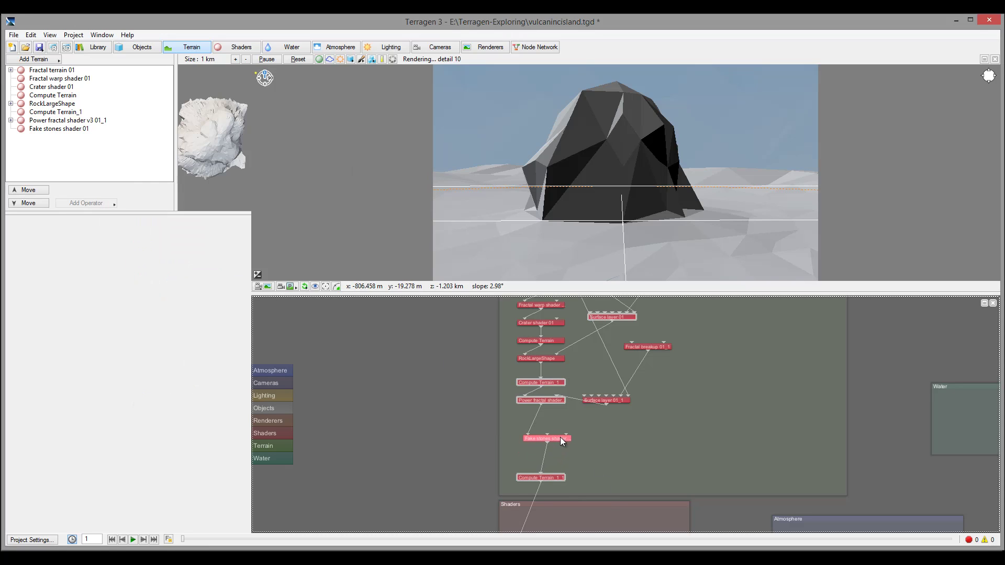
drag(555, 474, 552, 467)
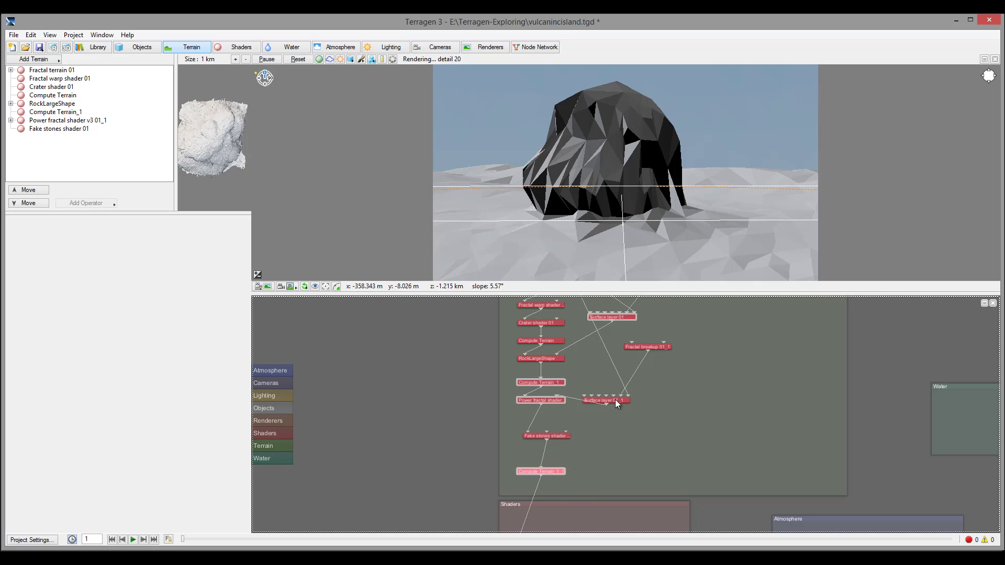
drag(614, 400, 620, 387)
drag(689, 333, 602, 401)
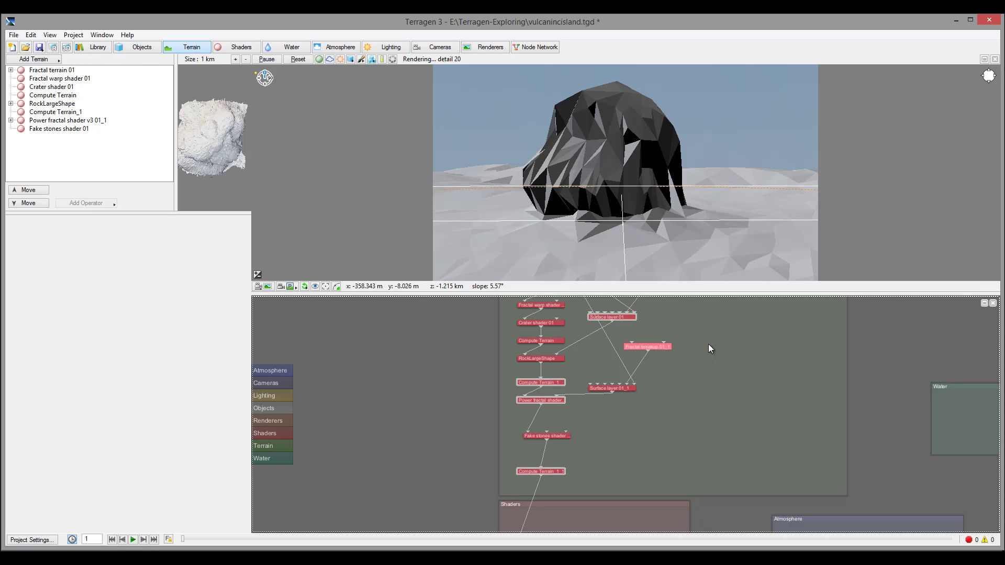
Duplicate the simple shape shader, connect the copy to the fake stones shader's mask input and place it beside Surface layer 01_1.
scroll(691, 382, up, 3)
click(565, 335)
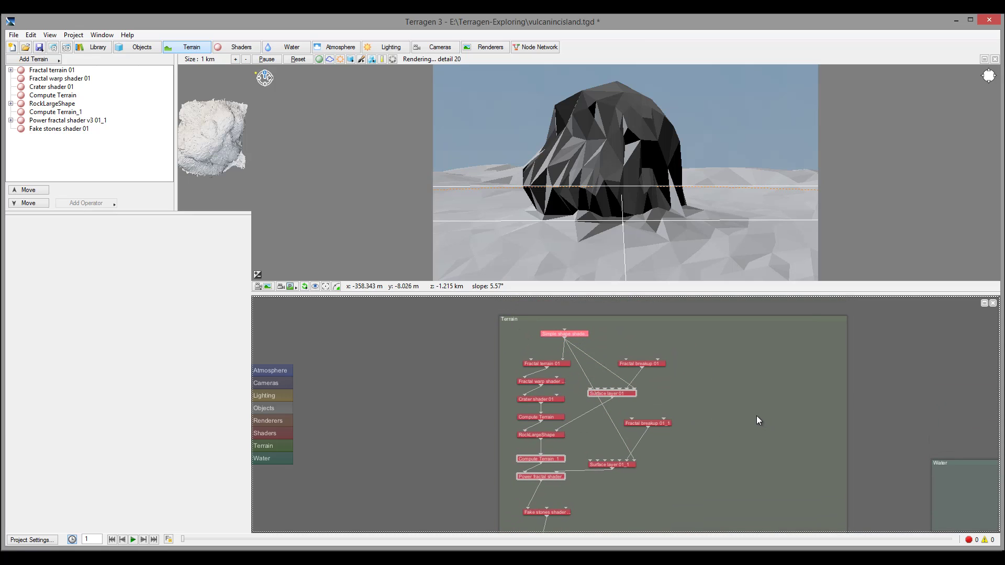
key(ctrl+v)
drag(643, 416, 706, 459)
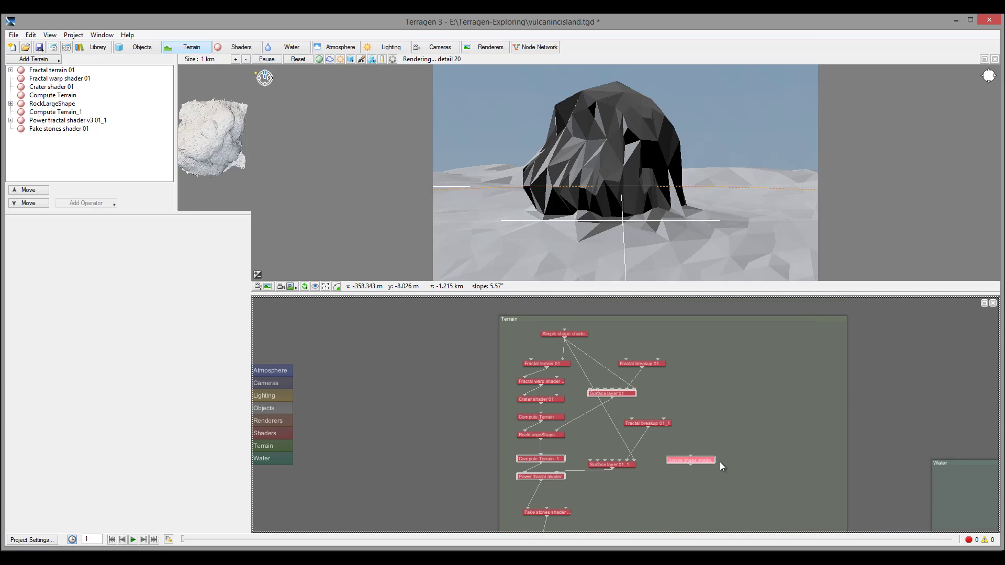
scroll(772, 341, down, 4)
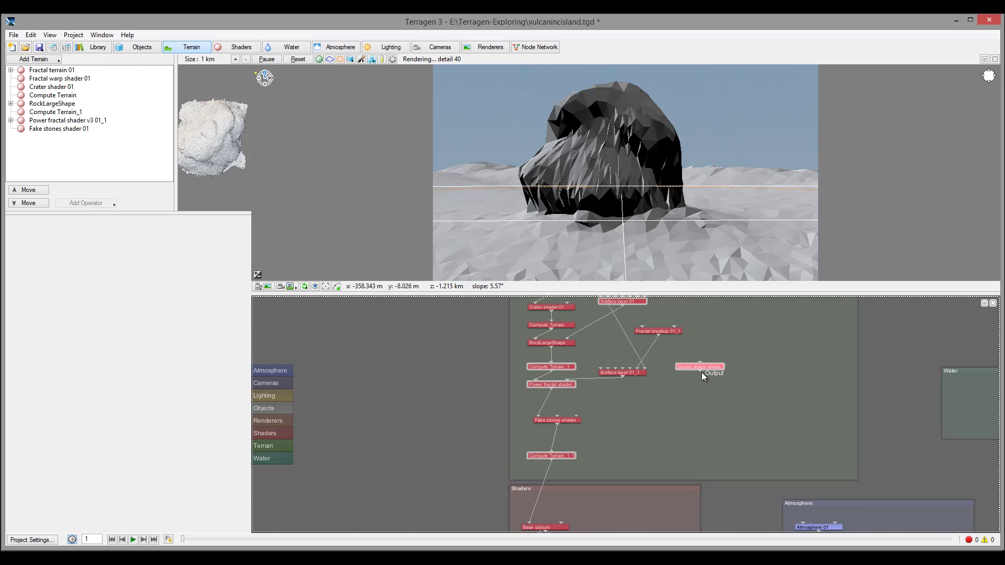
mouse_move(702, 372)
mouse_down()
mouse_move(631, 410)
mouse_move(573, 409)
mouse_move(576, 422)
mouse_move(699, 385)
mouse_up()
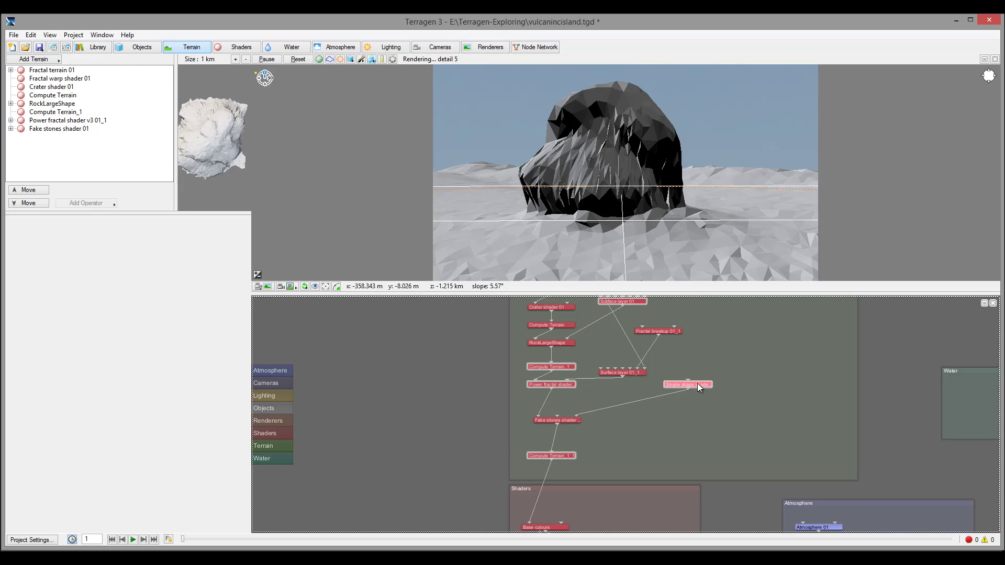
Open the copied simple shape shader's settings and set its size to 5000 by 5000.
double_click(697, 385)
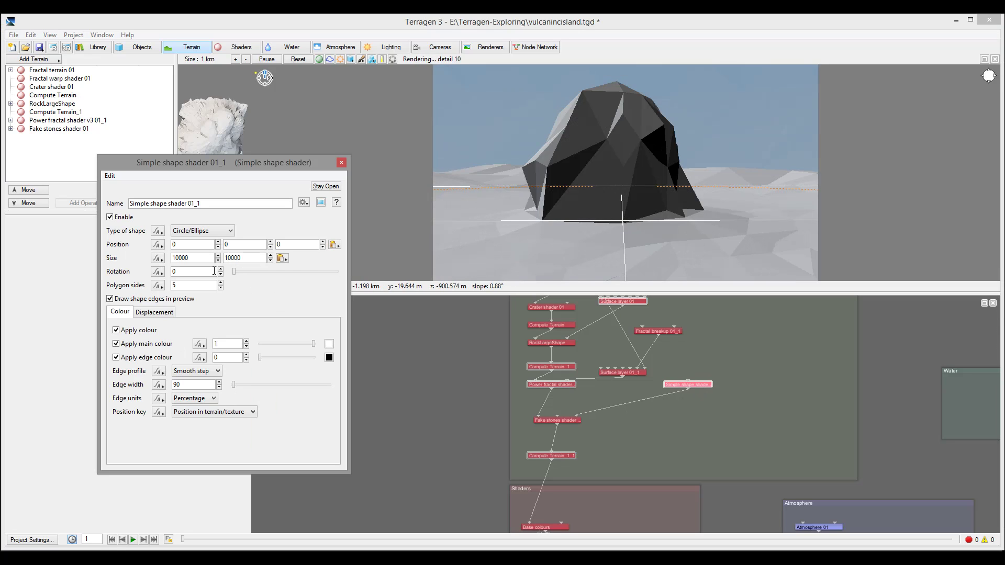
double_click(177, 258)
drag(179, 258, 170, 259)
text(5)
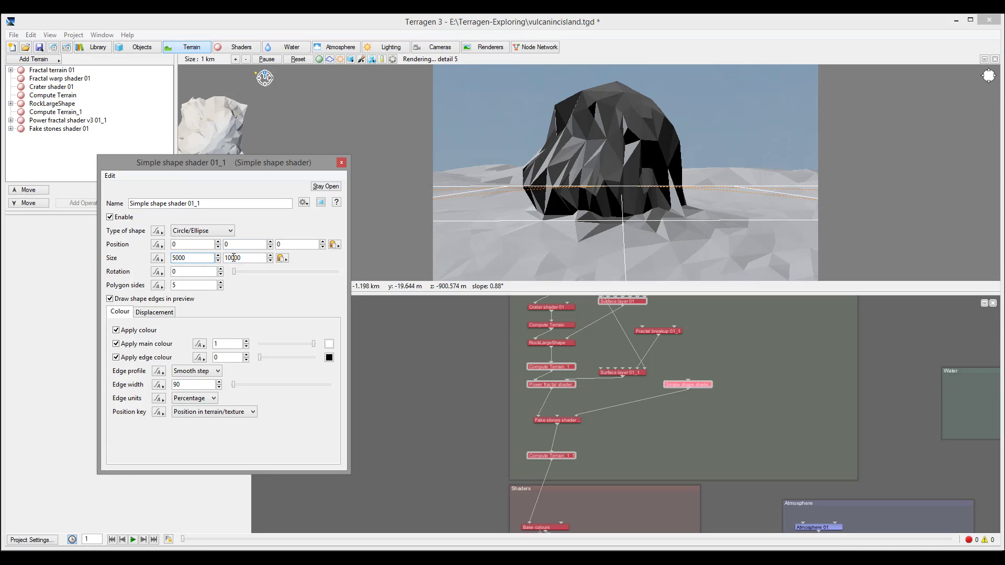
text(5)
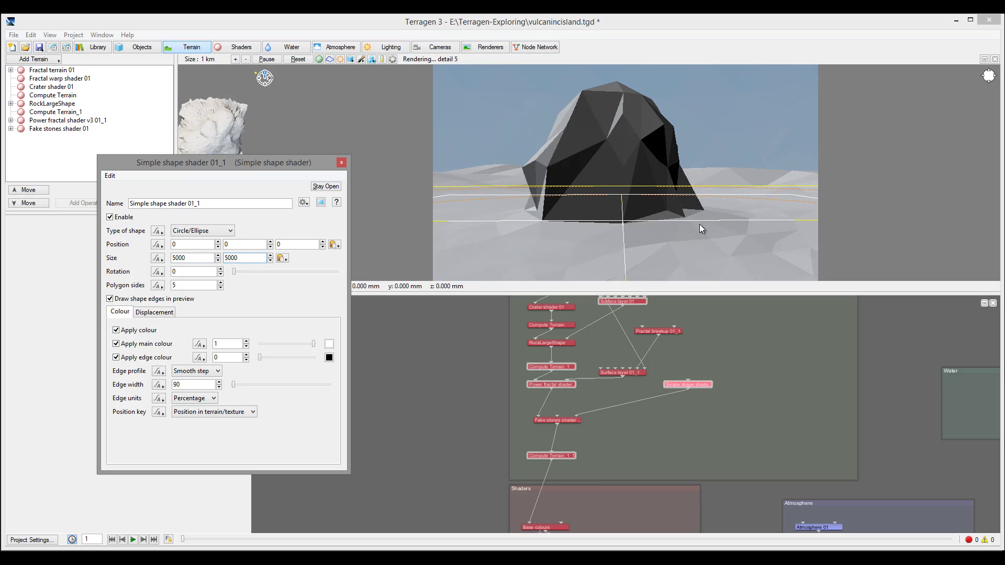
Inspect the mask outline around the rock and reduce the copied simple shape's size to 3000 by 3000.
alt+drag(598, 189, 545, 273)
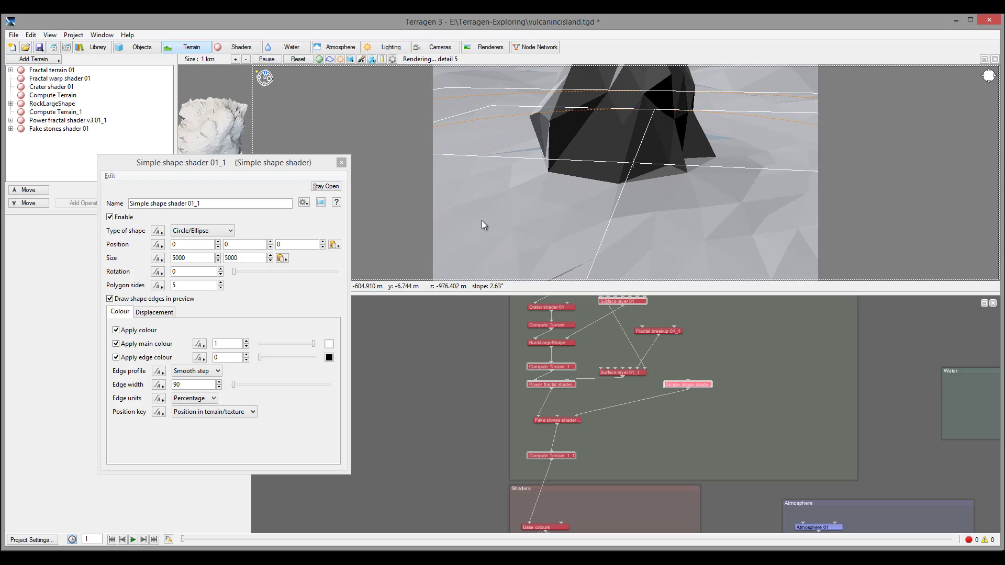
scroll(548, 190, up, 1)
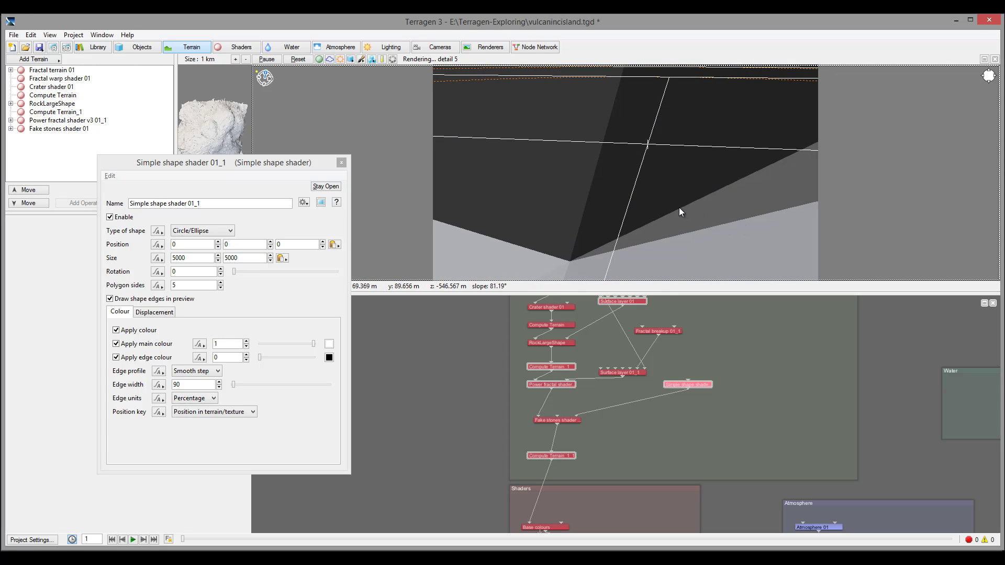
alt+right_drag(679, 231, 435, 228)
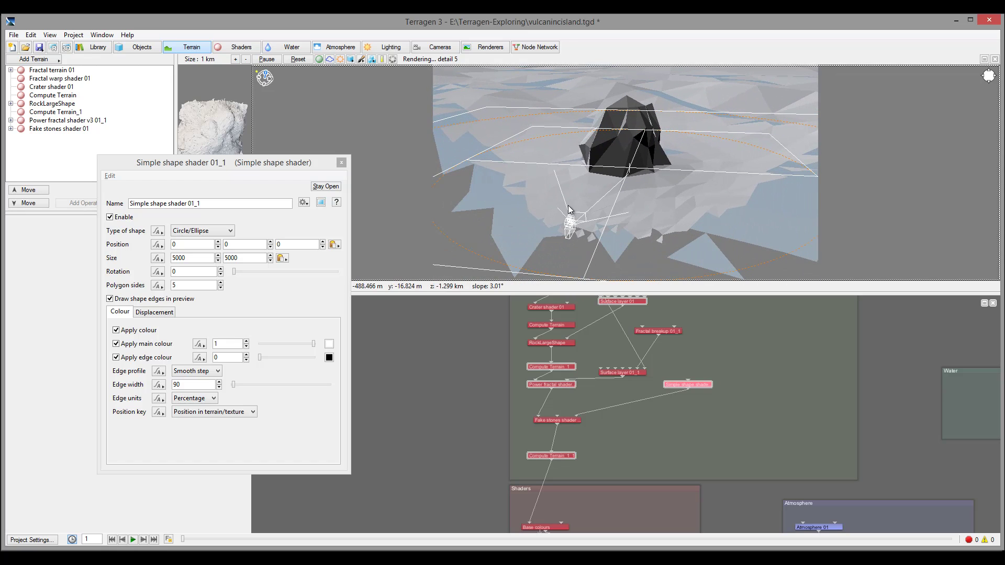
key(alt)
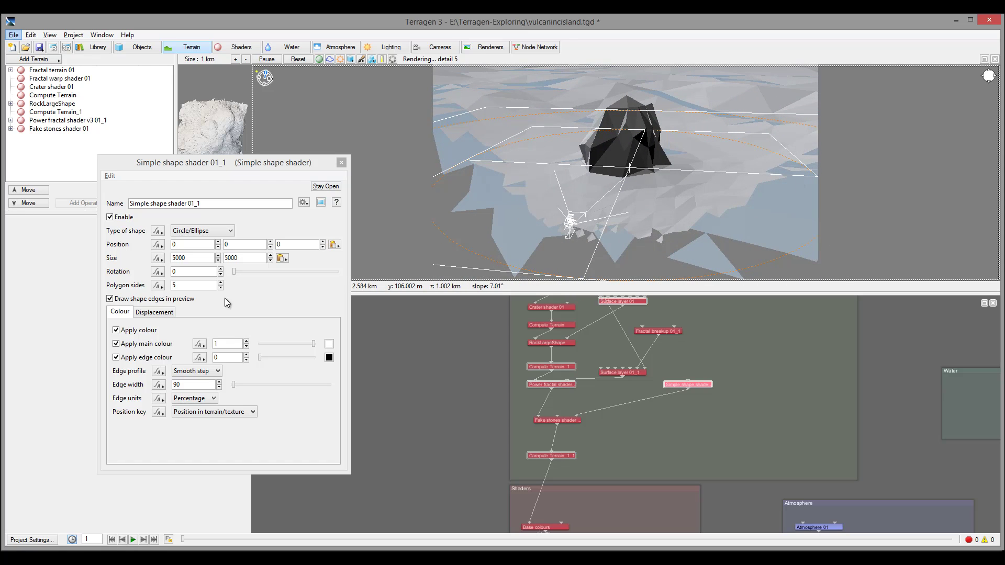
drag(176, 257, 149, 260)
text(3)
drag(229, 258, 222, 258)
text(3)
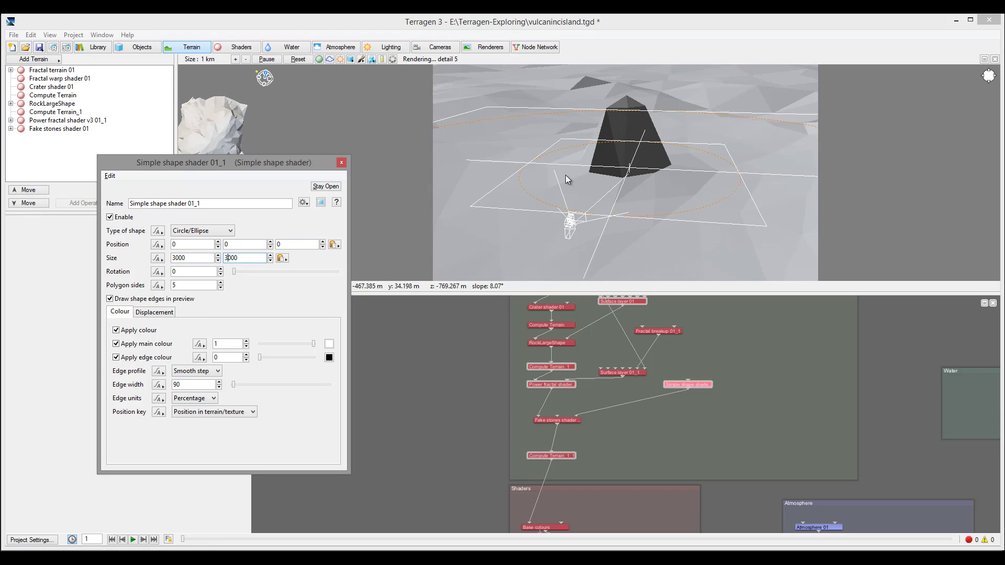
Reduce the copied simple shape's size further to 2000 by 2000.
alt+drag(554, 172, 673, 203)
drag(177, 258, 170, 258)
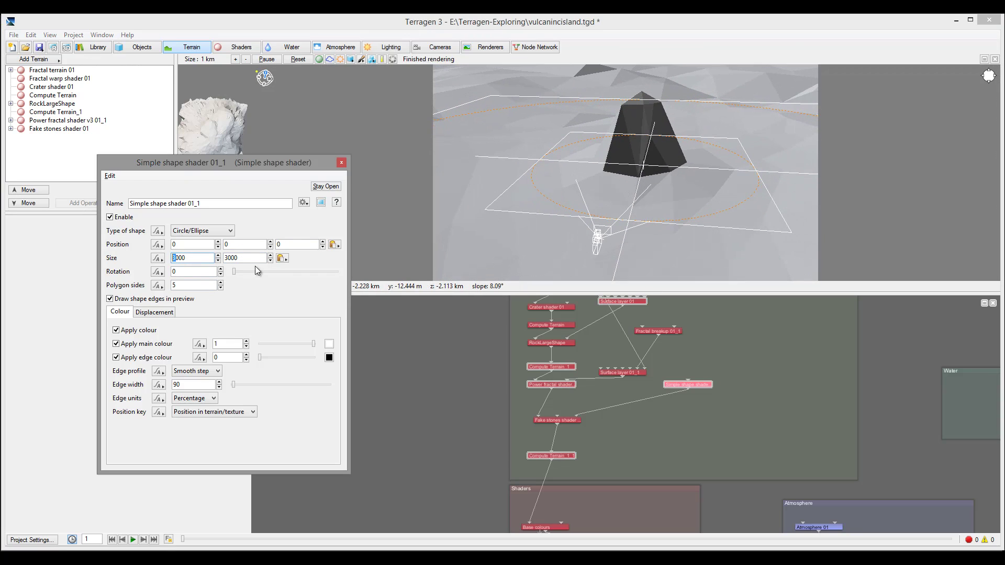
text(2)
click(227, 258)
key(BackSpace)
text(2)
key(Return)
Set the copied simple shape's edge width to 375 percent and place its node level with the fake stones shader.
drag(624, 194, 675, 183)
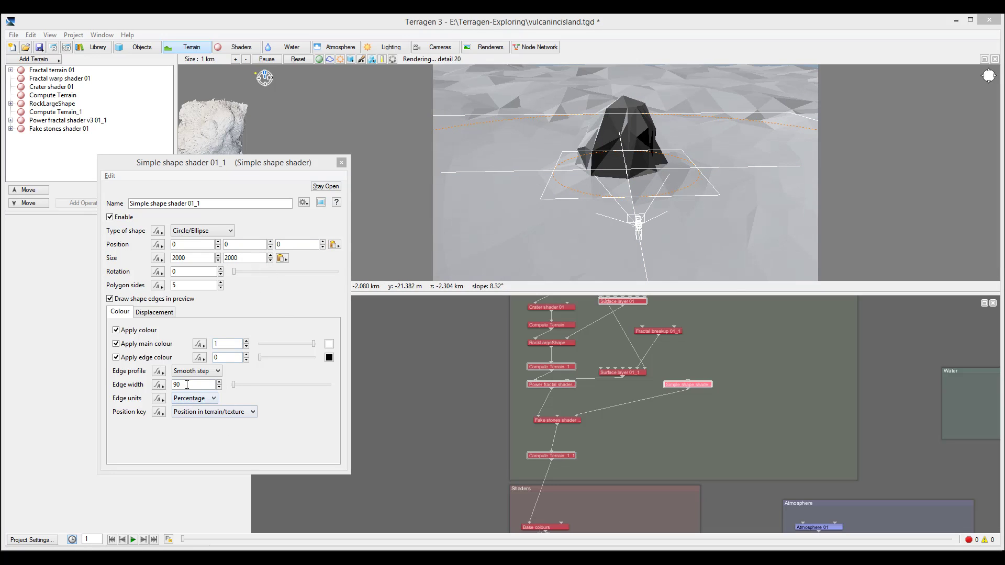
drag(234, 384, 241, 386)
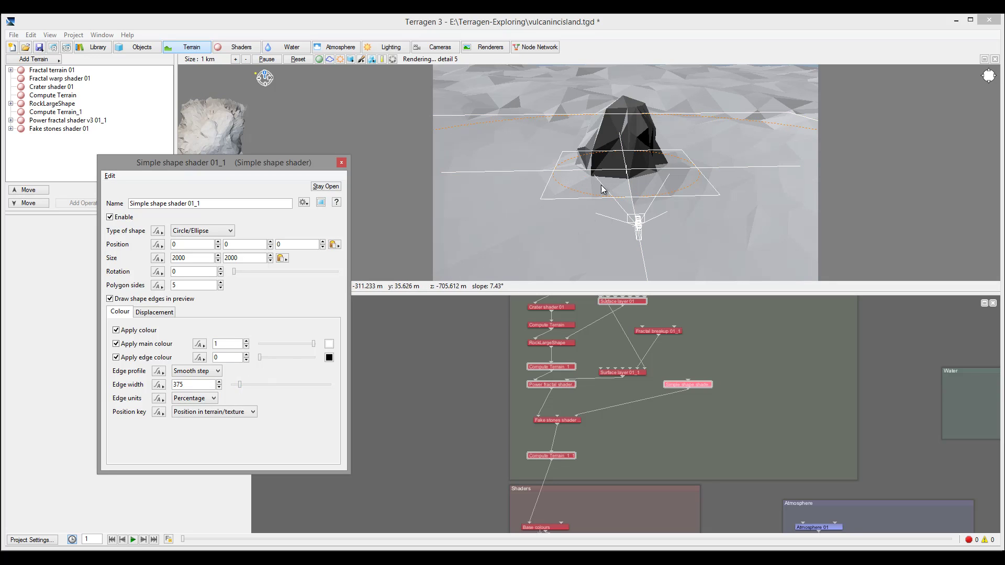
alt+right_drag(597, 186, 735, 187)
alt+middle_drag(528, 222, 673, 196)
alt+drag(673, 196, 692, 240)
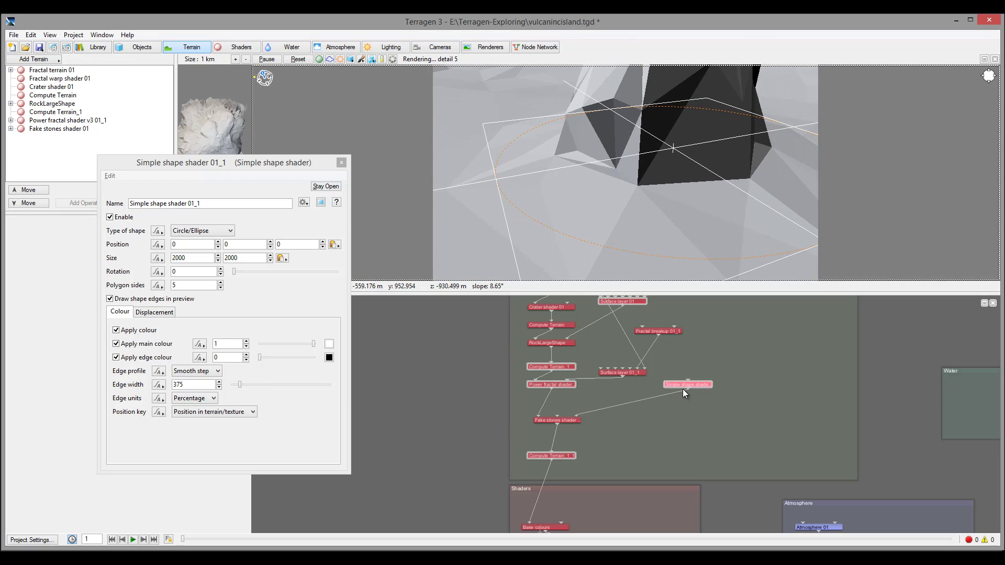
drag(686, 384, 673, 418)
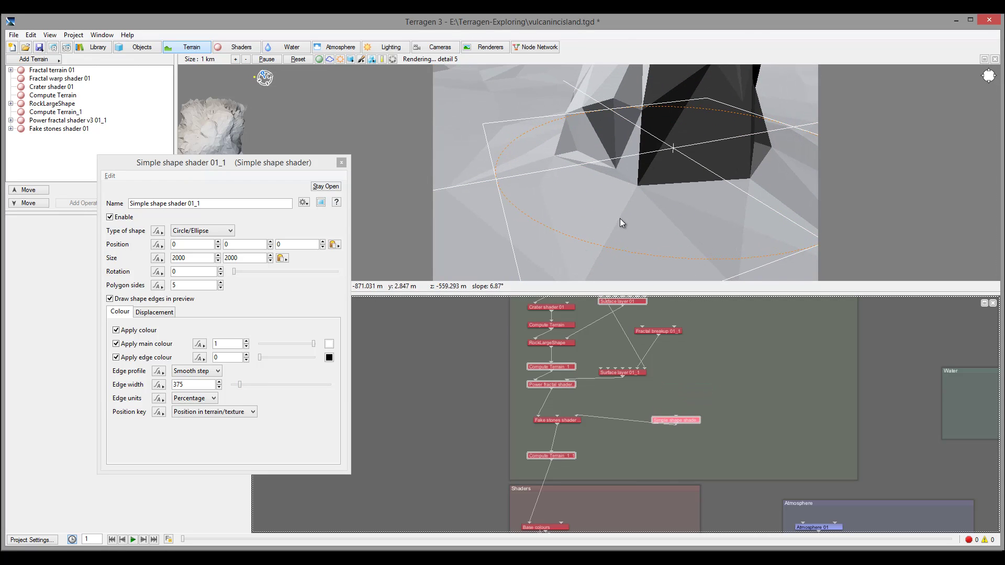
drag(620, 215, 602, 80)
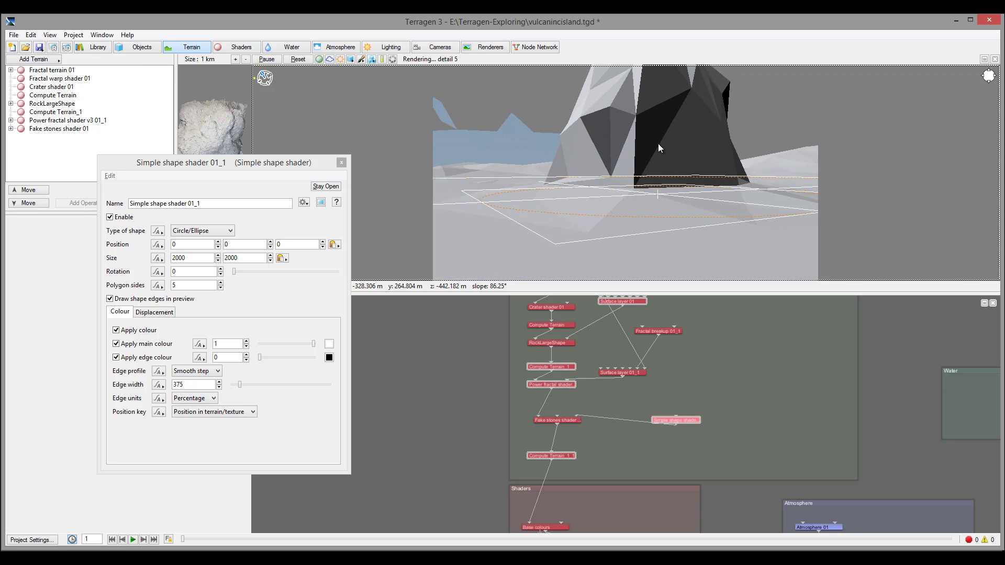
drag(658, 149, 670, 172)
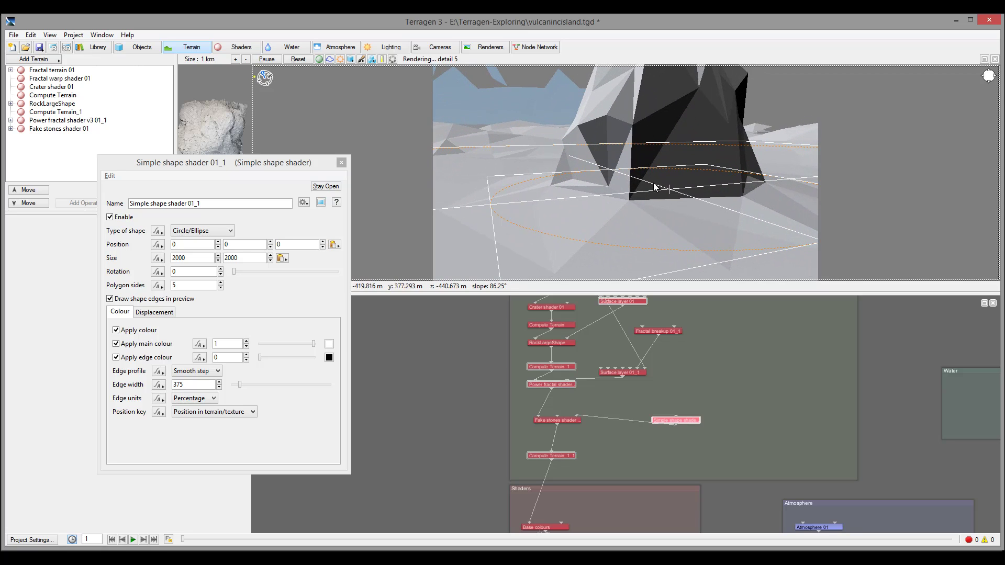
Duplicate Surface layer 01_1 with its fractal breakup and connect the copied layer to the fake stones shader's mask input.
click(636, 373)
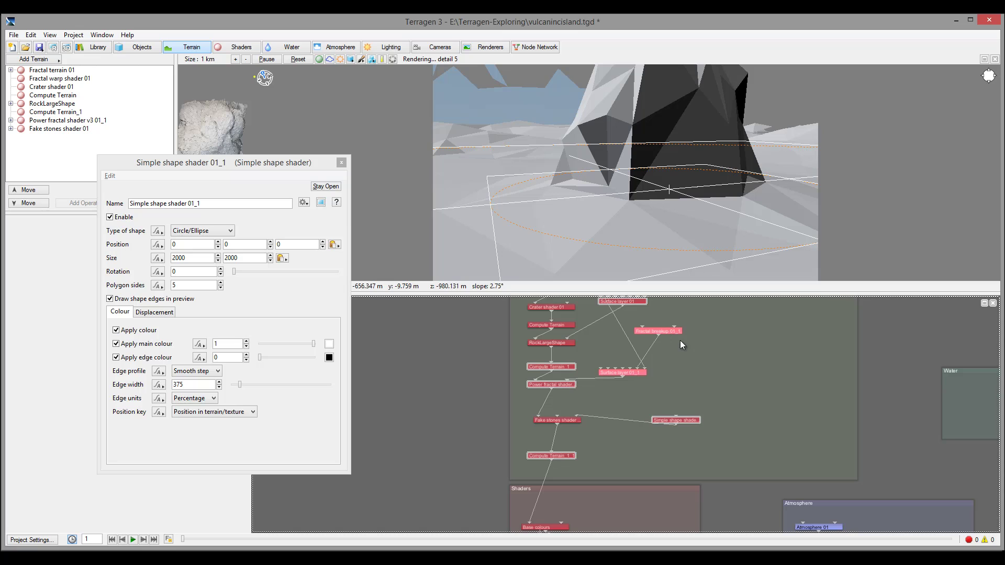
key(ctrl+v)
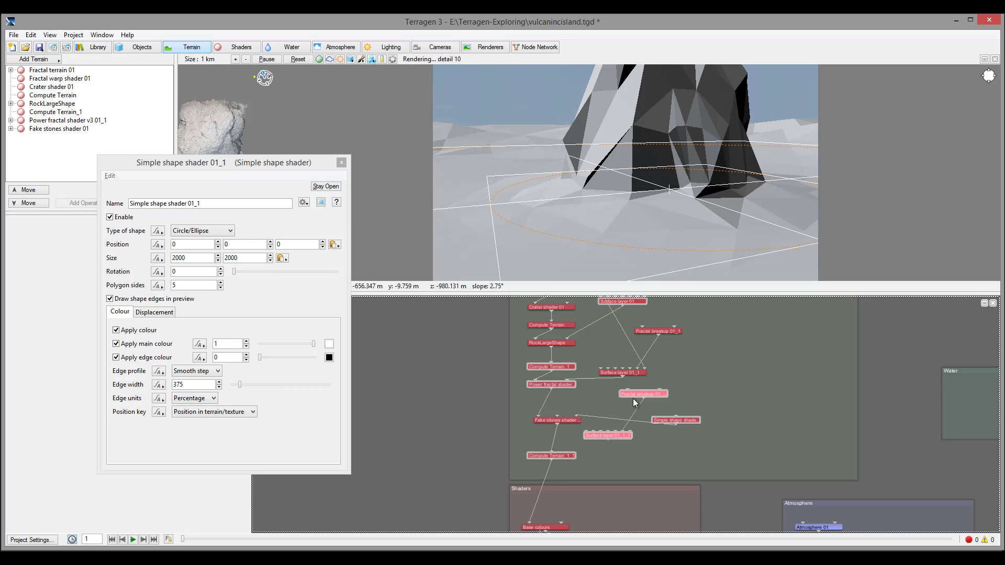
drag(605, 438, 577, 418)
Connect Simple shape shader 01_1 as the copied surface layer's mask and space out the layer, shape and fractal breakup nodes.
drag(705, 387, 674, 400)
drag(747, 341, 759, 402)
drag(681, 398, 681, 415)
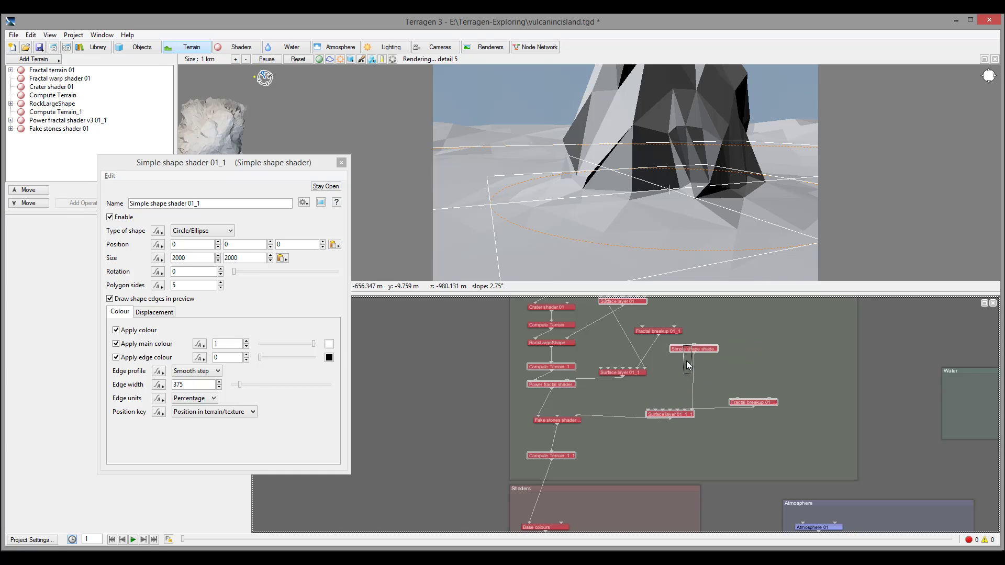
Limit Surface layer 01_1_1 to a maximum altitude of 50 with a fuzzy zone of 50, and close its settings.
click(676, 413)
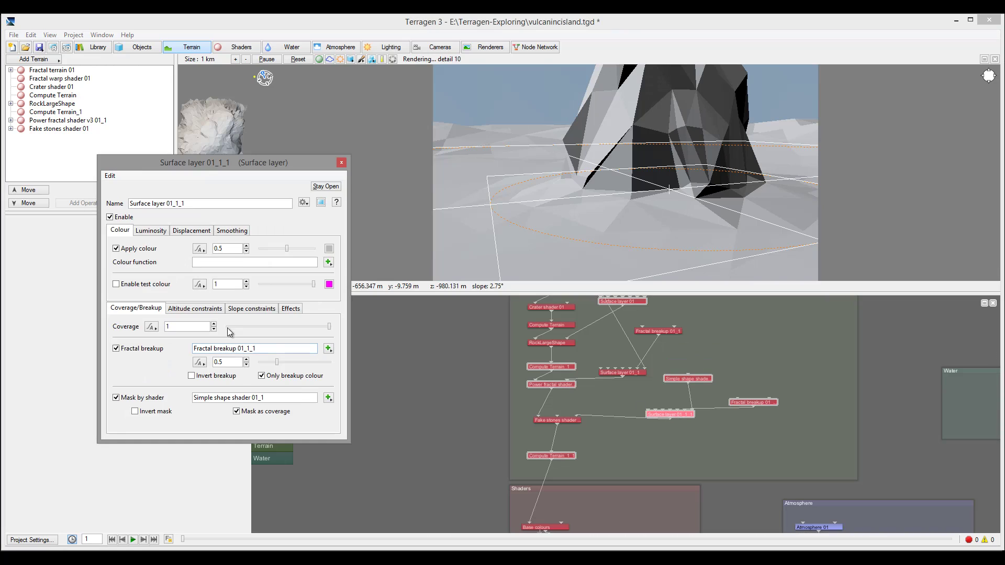
click(201, 310)
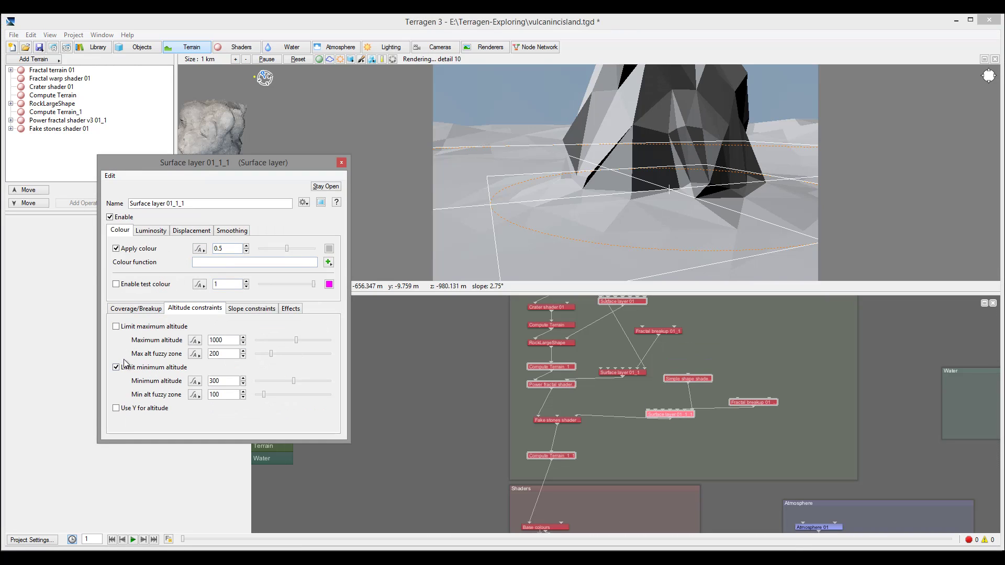
click(117, 327)
drag(224, 341, 170, 340)
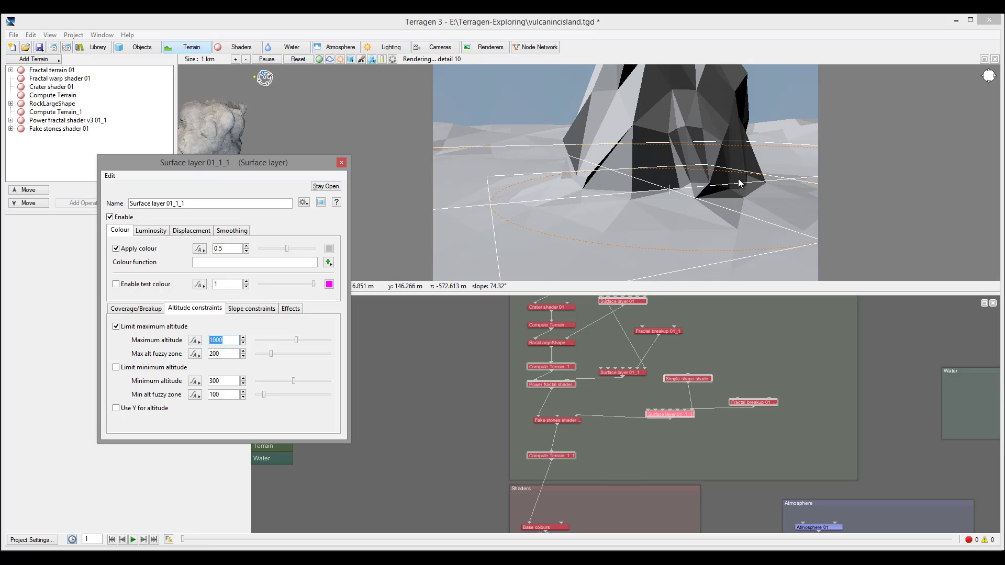
text(50)
key(Tab)
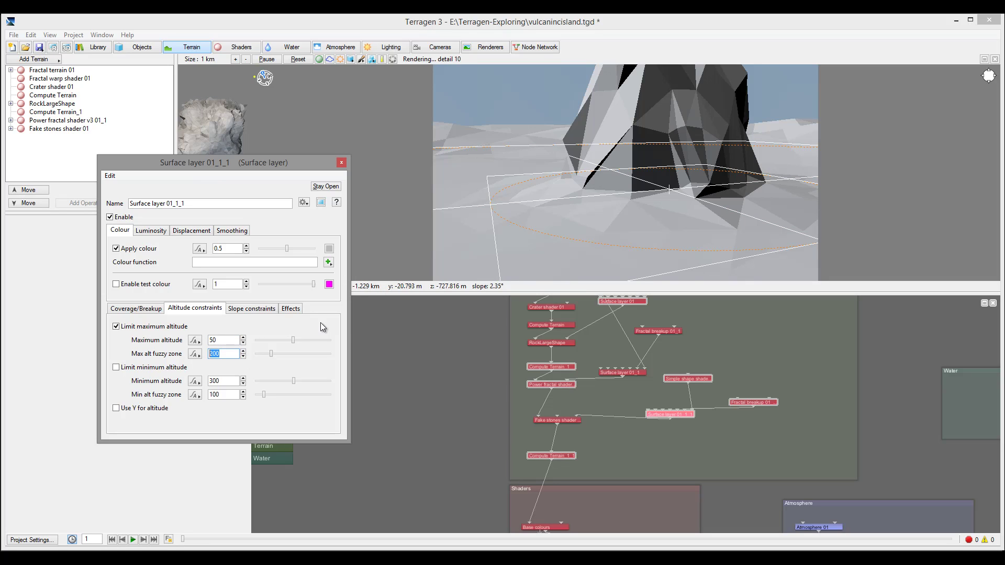
text(50)
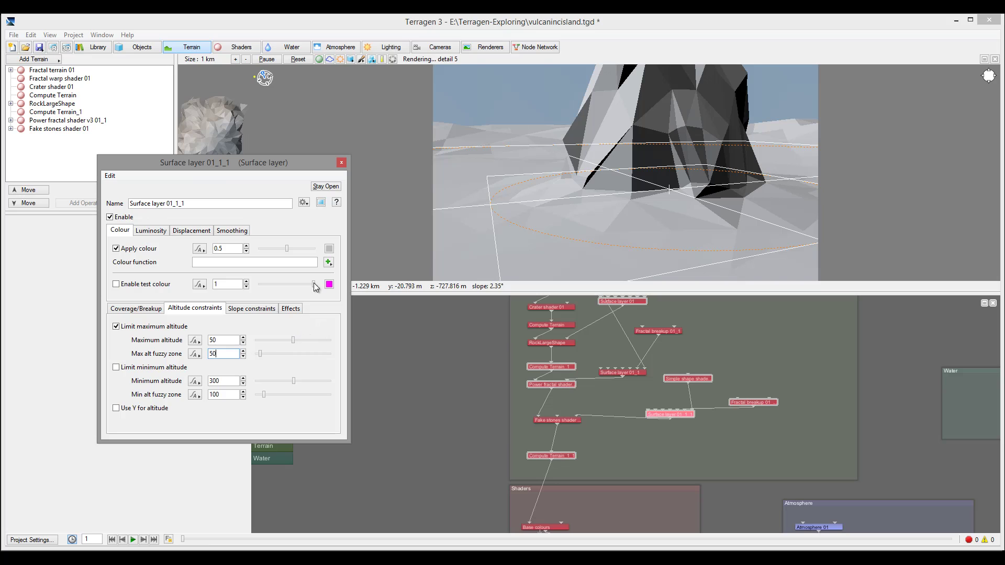
click(341, 163)
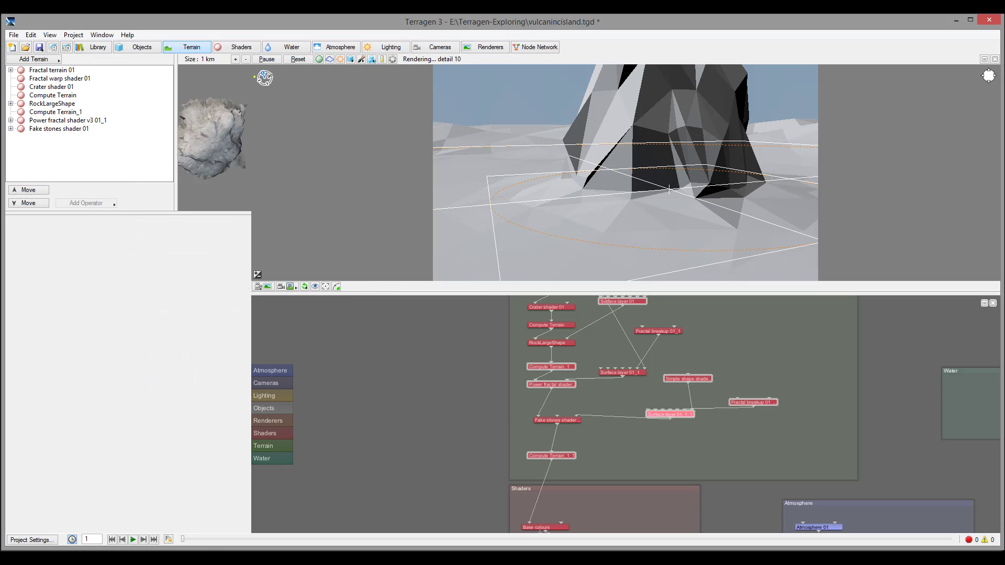
Check the fake stones shader and Surface layer 01_1_1 settings, and set Simple shape shader 01_1's size to 3000 by 3000.
click(557, 420)
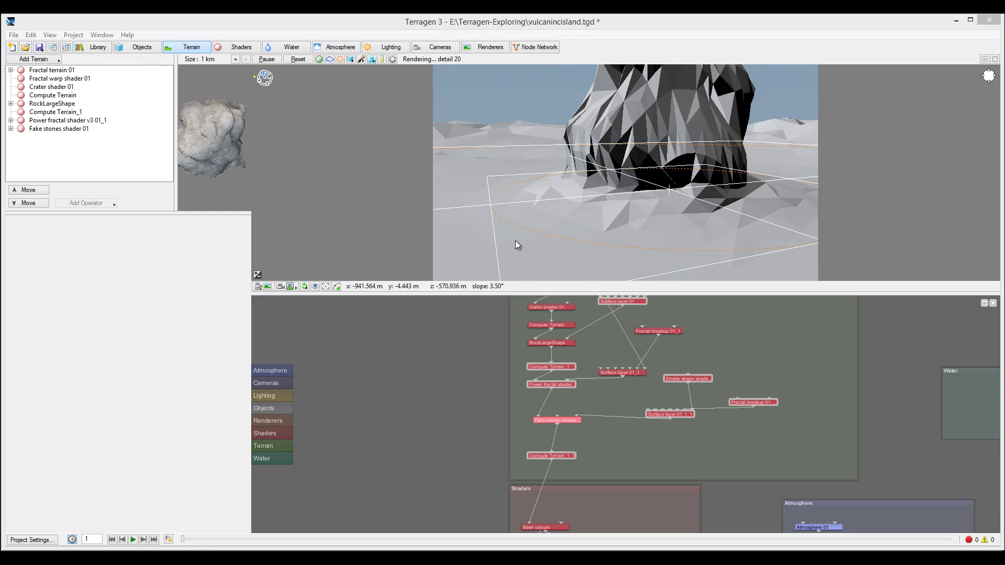
double_click(569, 420)
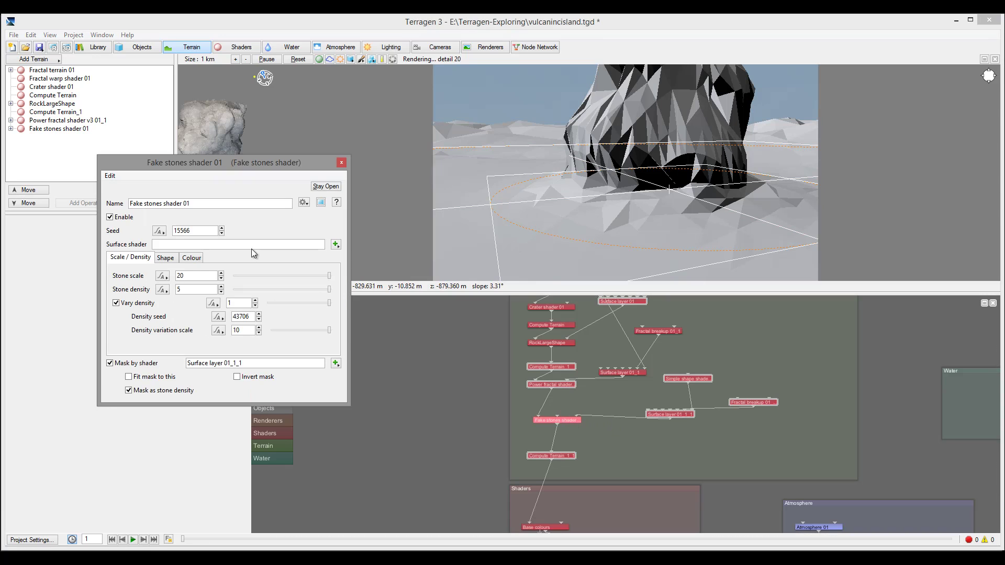
click(166, 259)
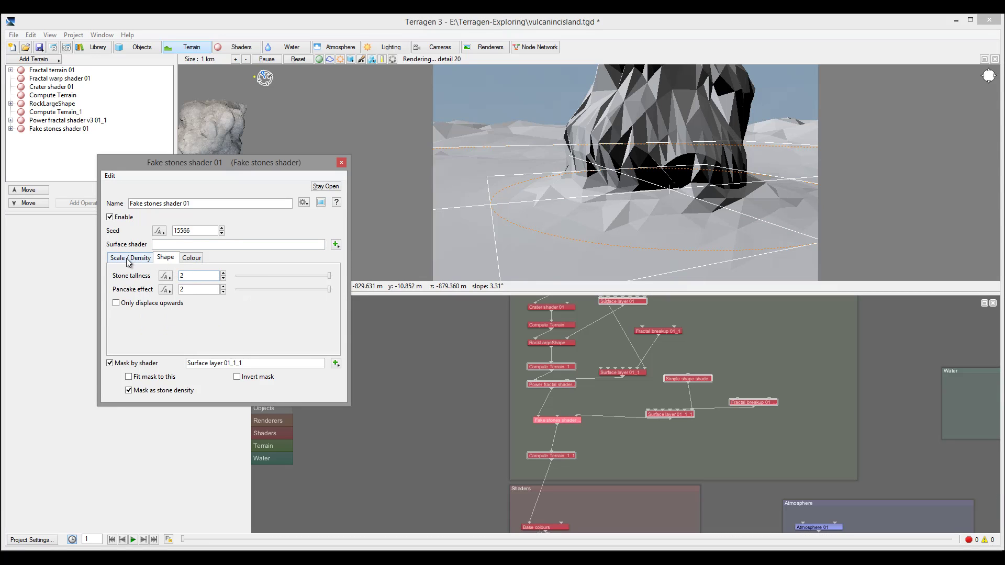
click(674, 416)
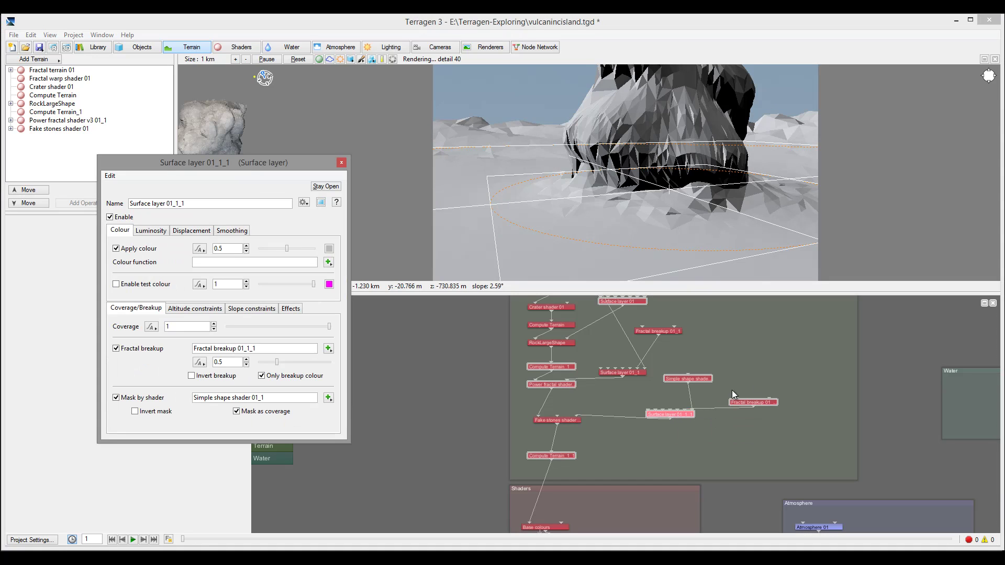
click(682, 381)
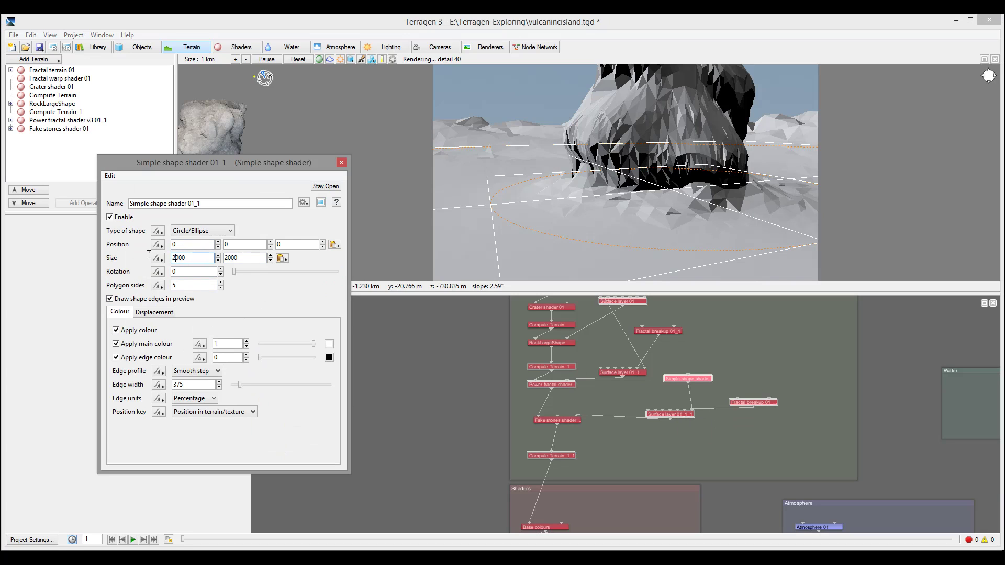
text(3)
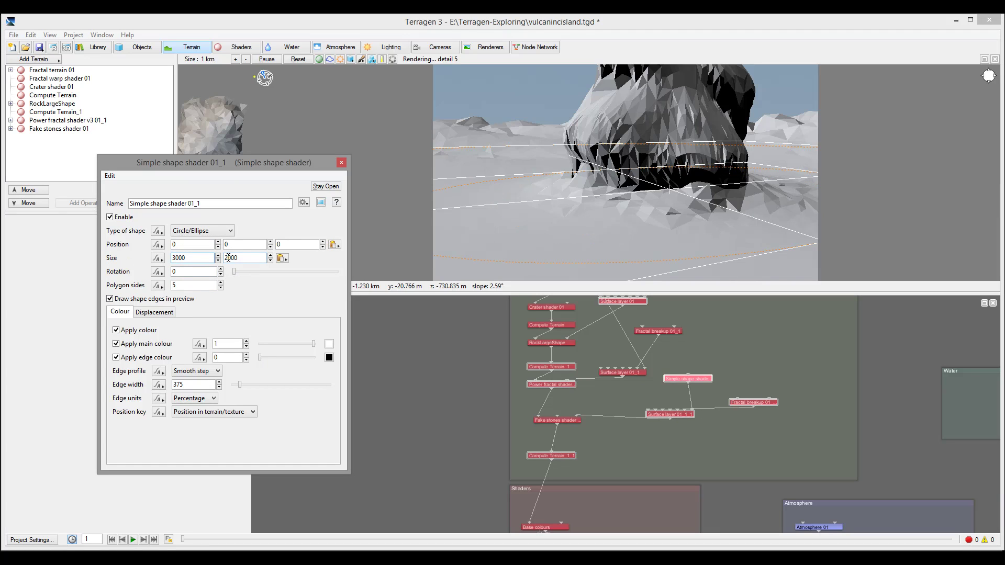
text(3)
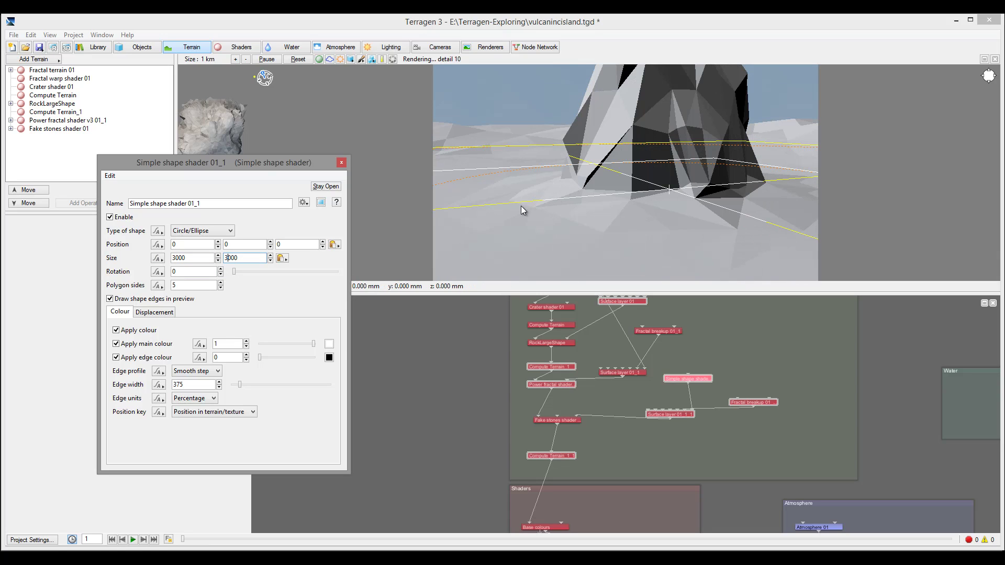
click(342, 162)
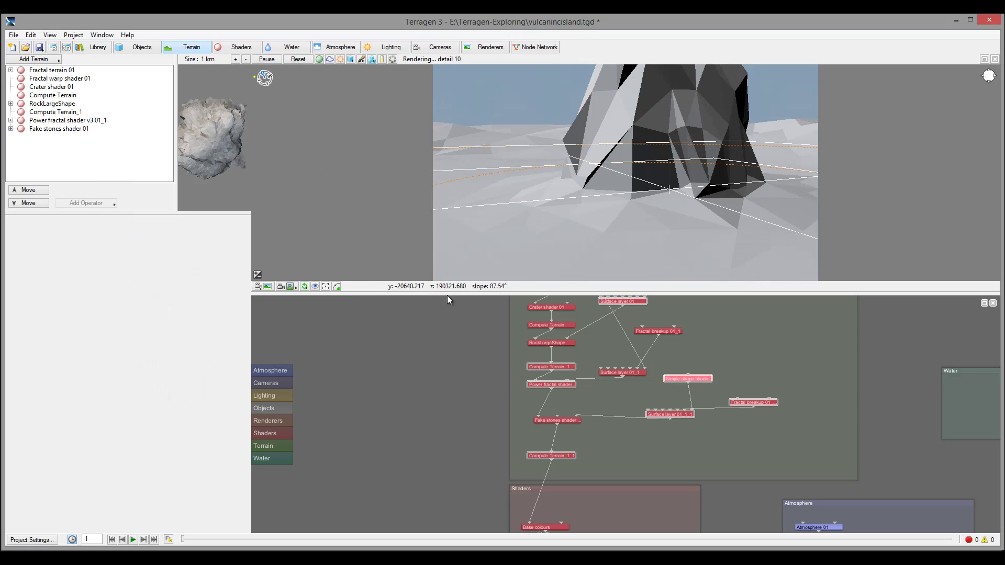
Set the maximum altitude of Surface layer 01_1_1 to 100 and close its settings.
double_click(680, 414)
click(195, 310)
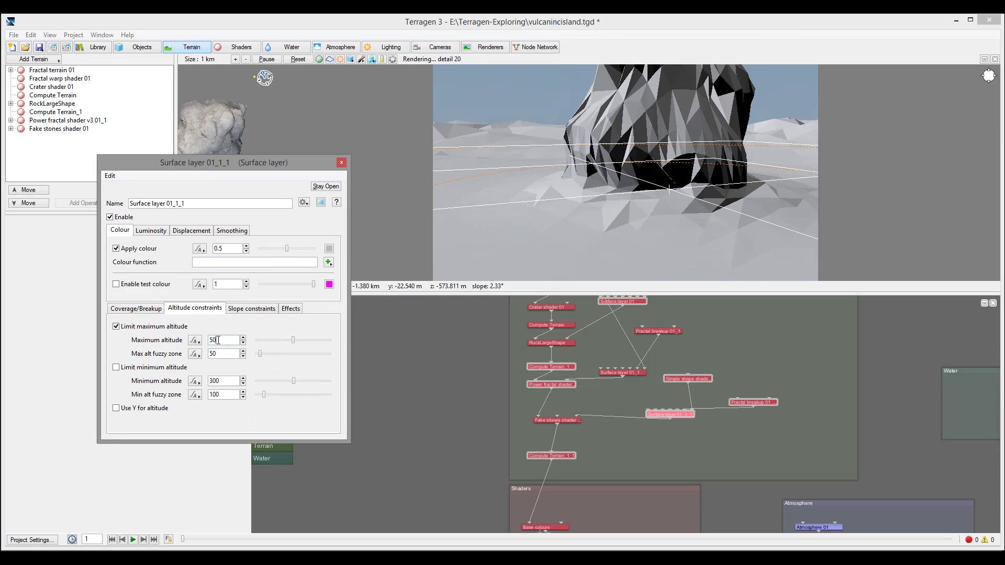
double_click(210, 340)
text(100)
key(Return)
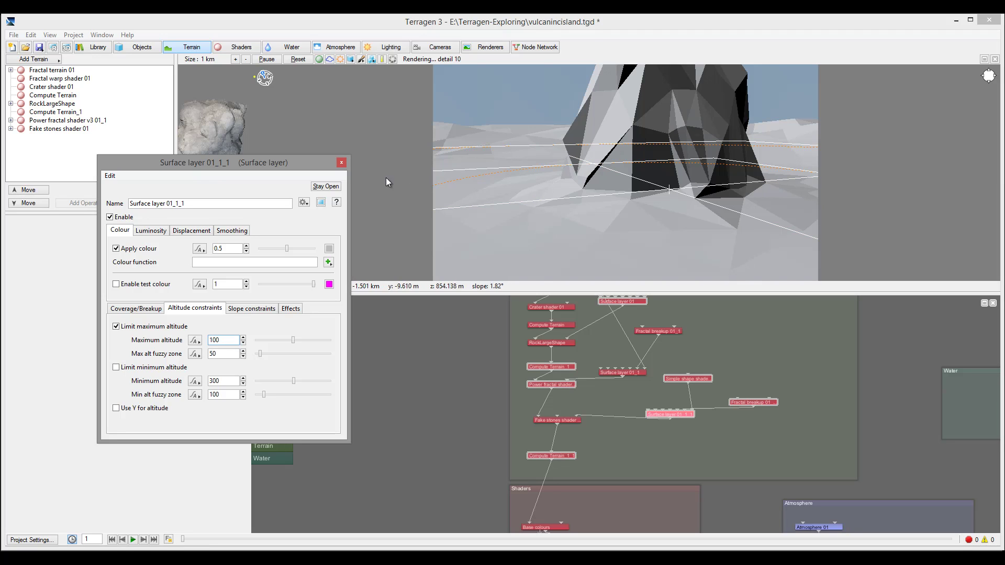
click(341, 162)
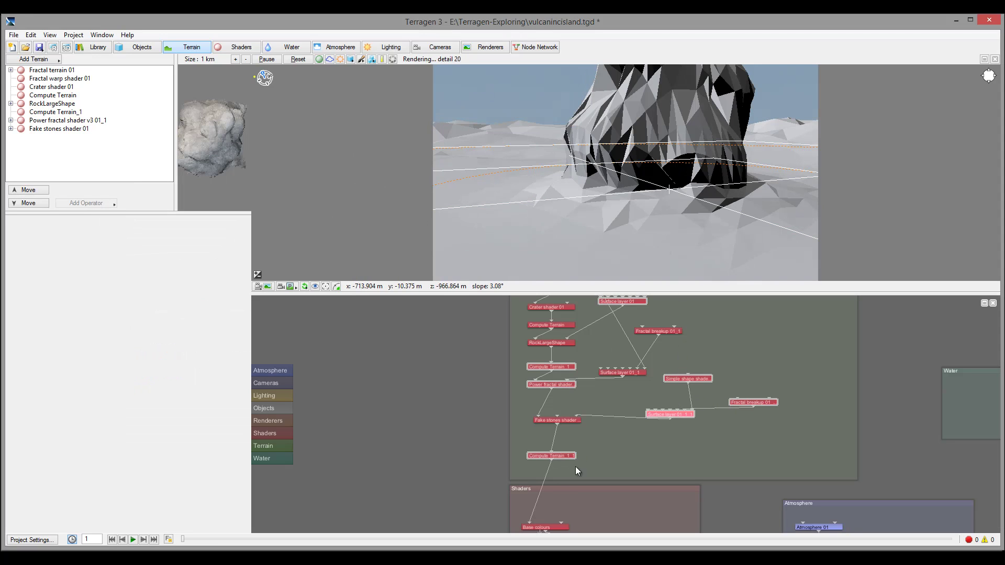
Rewire the terrain chain so the power fractal shader sits between the fake stones shader and the last Compute Terrain node.
mouse_move(550, 372)
mouse_down()
mouse_move(543, 381)
mouse_move(557, 418)
mouse_move(541, 417)
mouse_up()
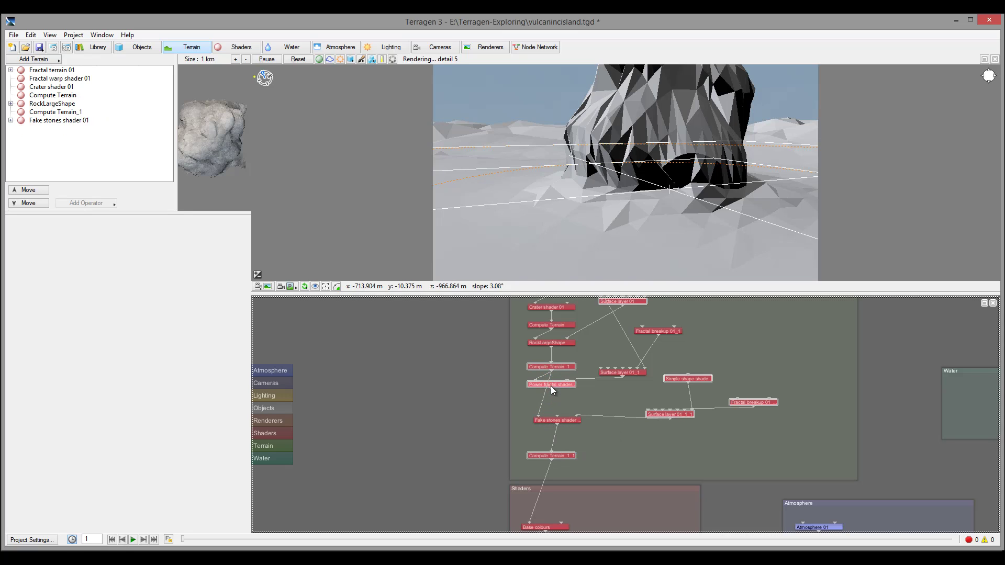
drag(537, 380, 579, 434)
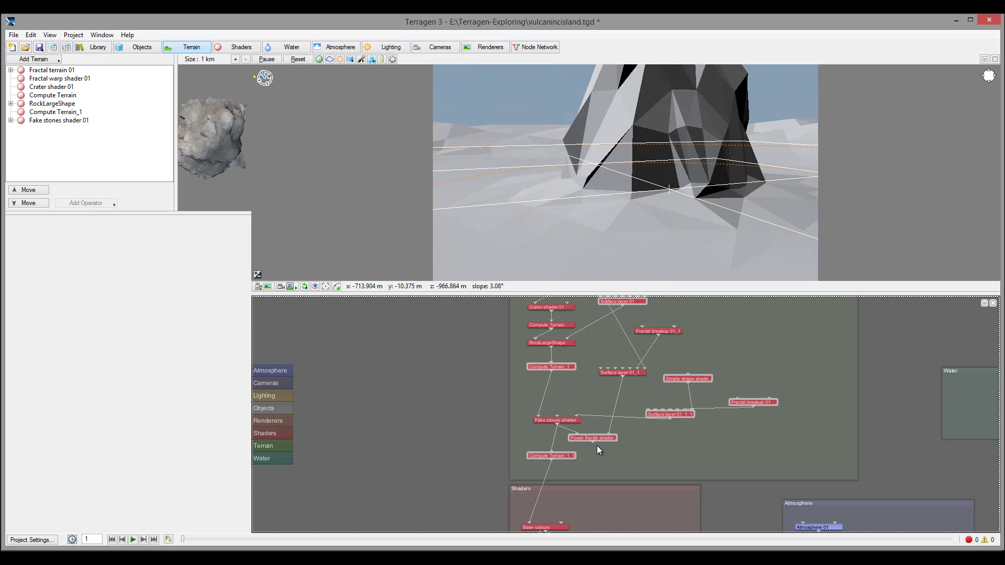
drag(555, 413, 562, 381)
click(585, 438)
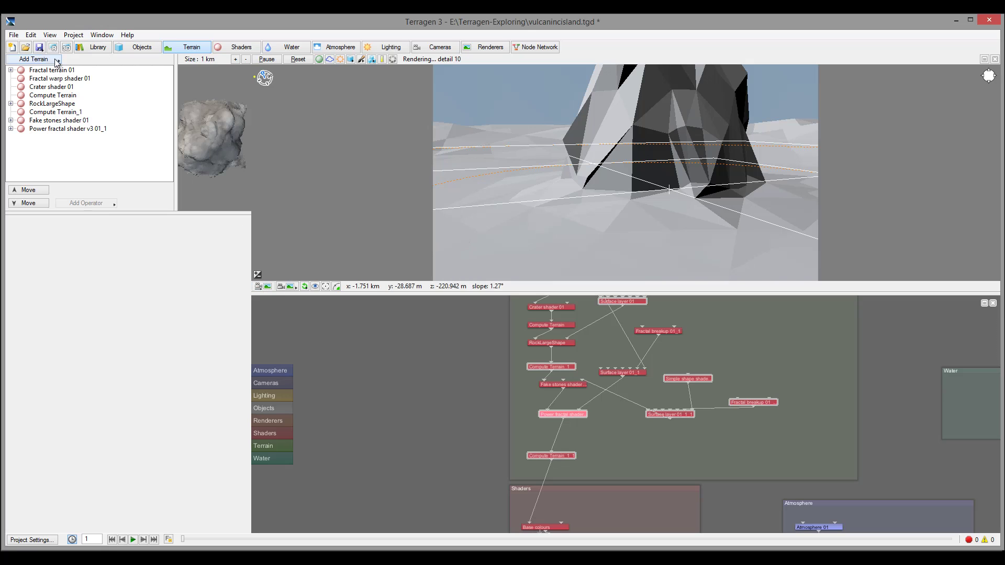
Render a test image of the rock with its stones, and stop the rendering and close the render view.
key(ctrl+r)
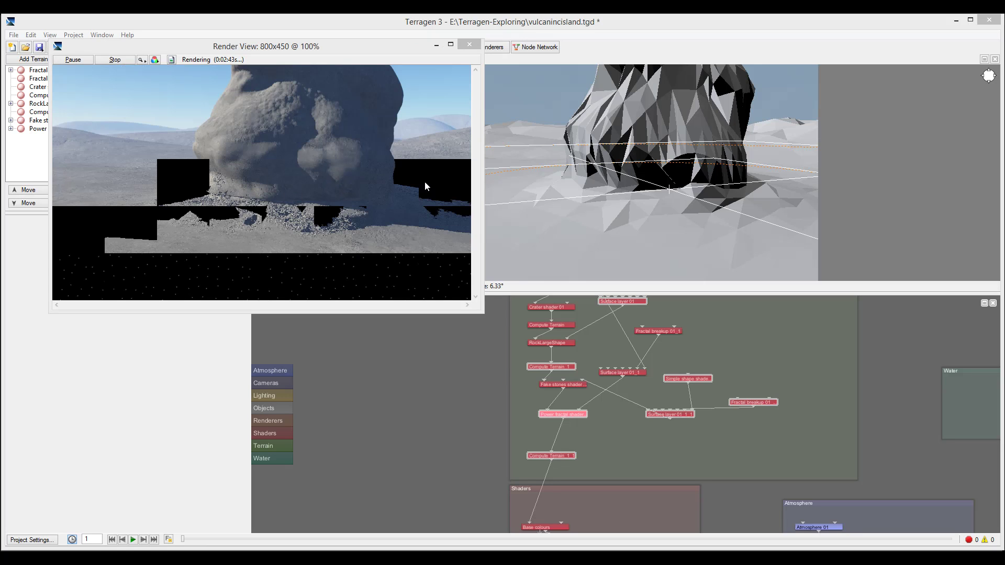
click(469, 44)
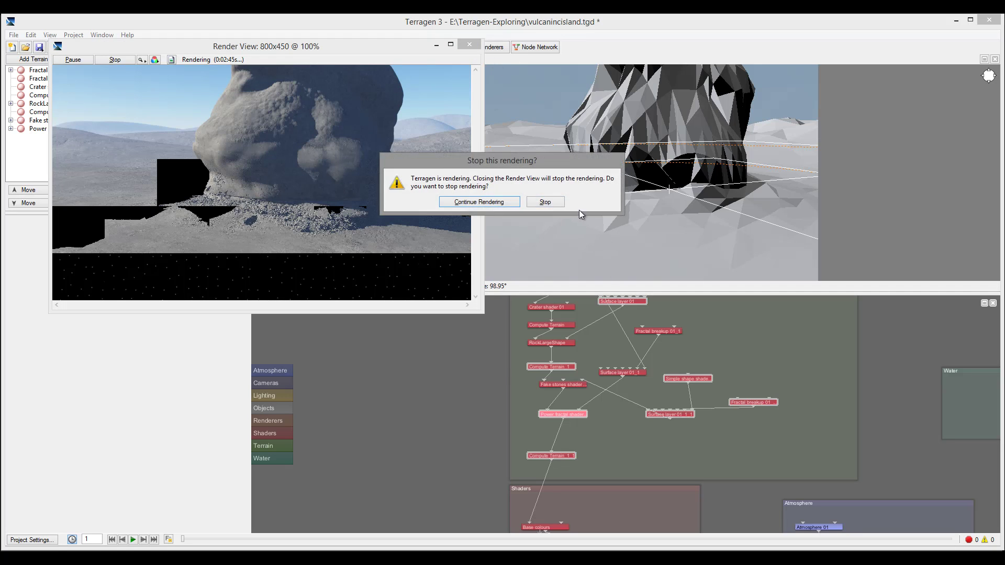
click(547, 204)
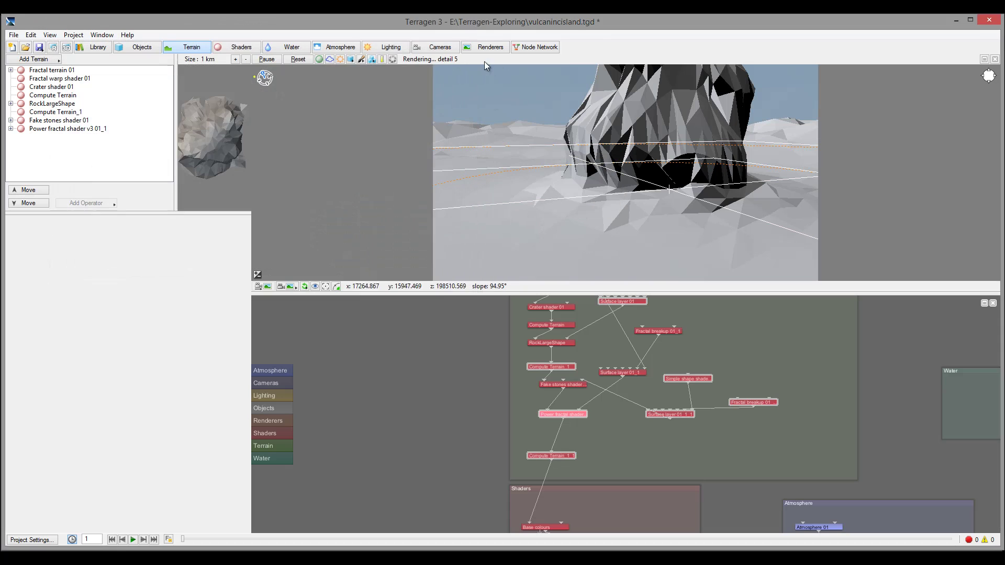
Pull the fake stones shader out into the Shaders group, leaving the power fractal shader connected between Compute Terrain_1 and the last Compute Terrain node.
click(554, 440)
key(Delete)
drag(556, 453, 610, 456)
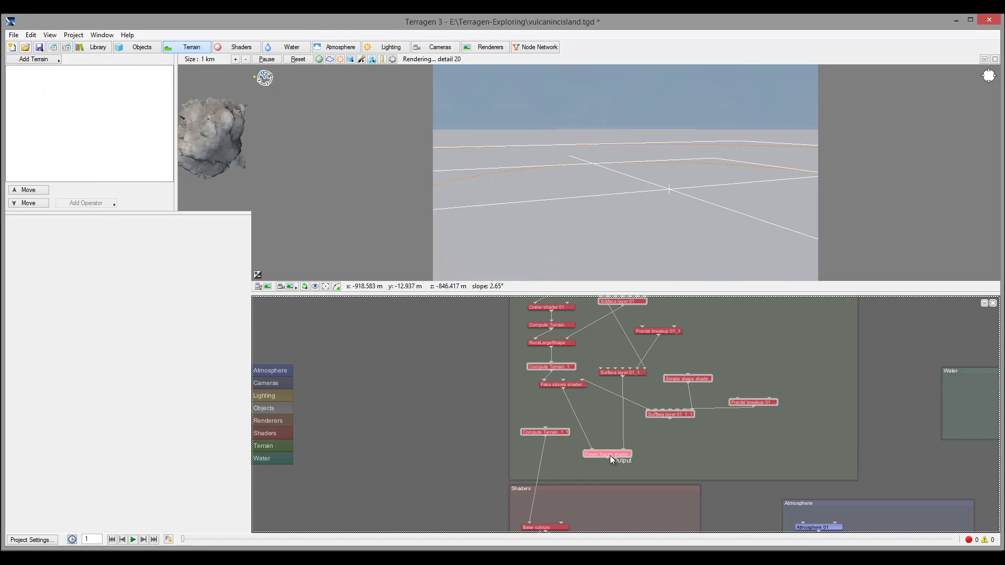
click(564, 387)
drag(567, 392, 617, 507)
click(589, 399)
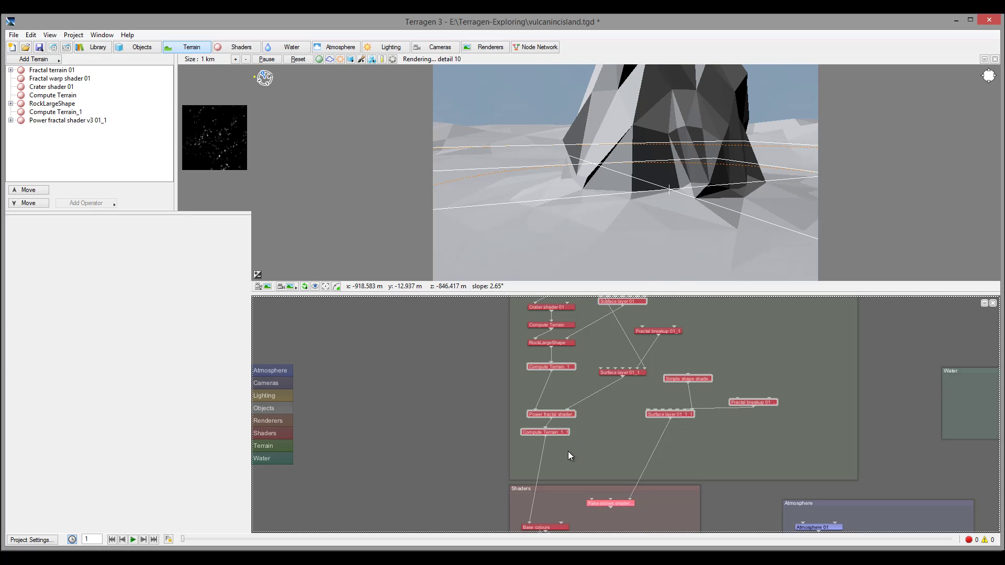
Connect Base colours into the fake stones shader and its output to Planet 01, placing the shader below Base colours.
drag(542, 438, 545, 438)
drag(598, 496, 593, 497)
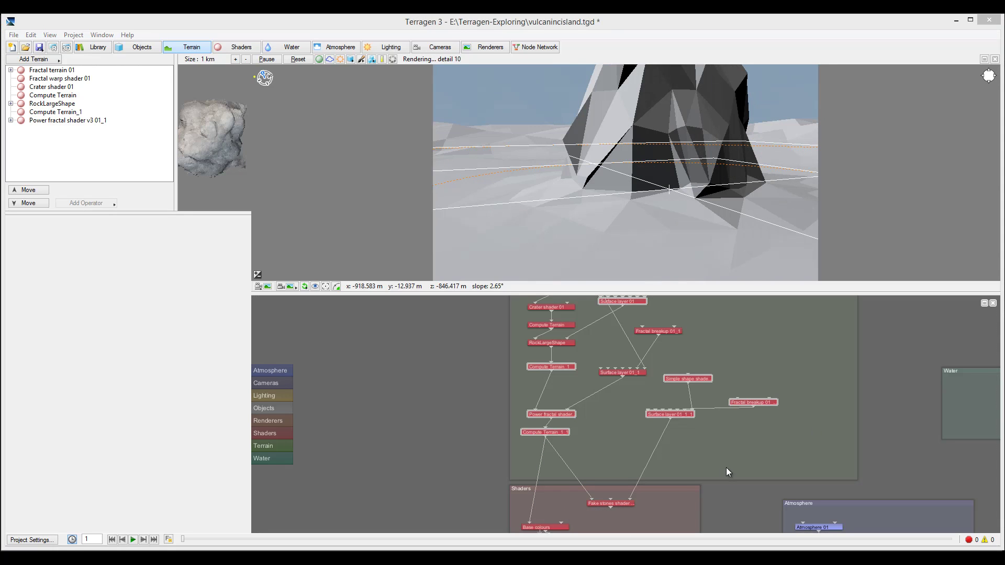
drag(559, 529, 592, 499)
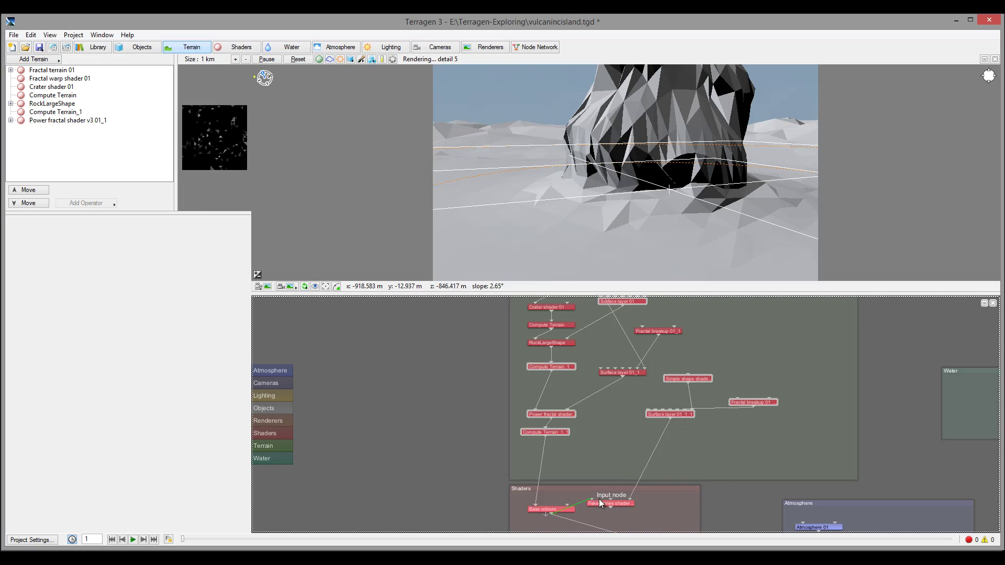
drag(686, 487, 651, 366)
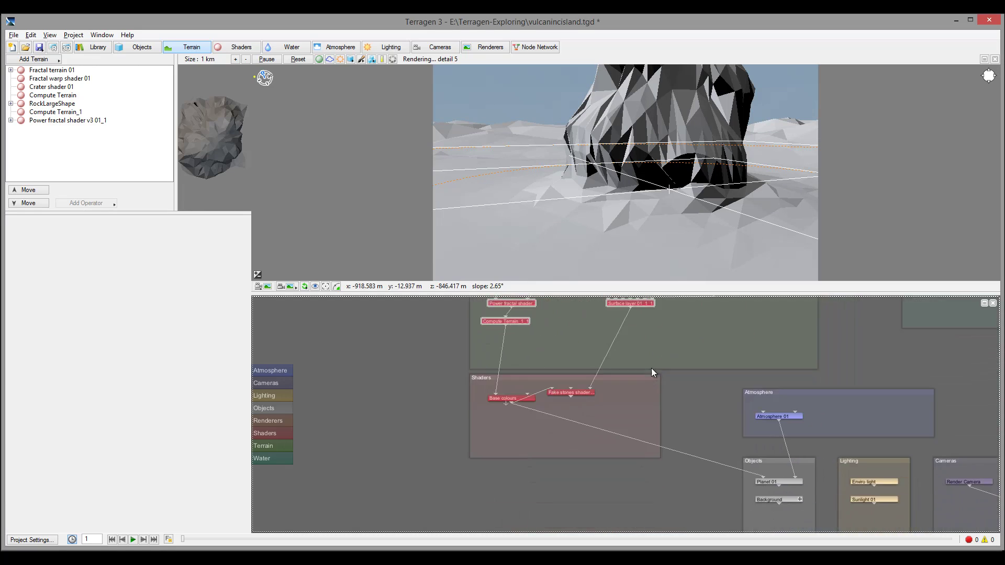
drag(568, 385, 753, 464)
drag(558, 382, 501, 419)
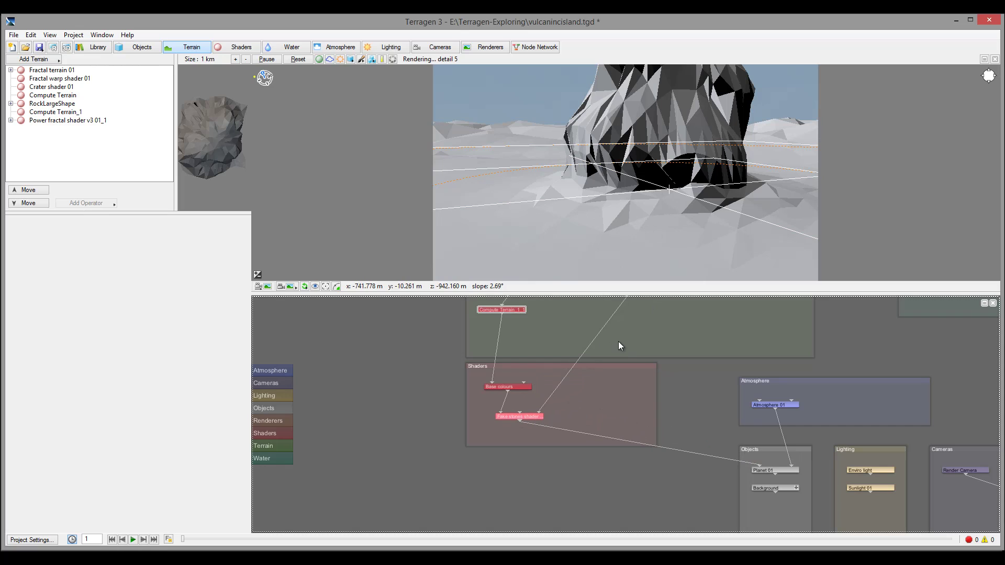
Move Surface layer 01_1_1, its fractal breakup and Simple shape shader 01_1 into the Shaders group.
drag(614, 356, 599, 471)
drag(658, 347, 658, 463)
drag(725, 361, 652, 485)
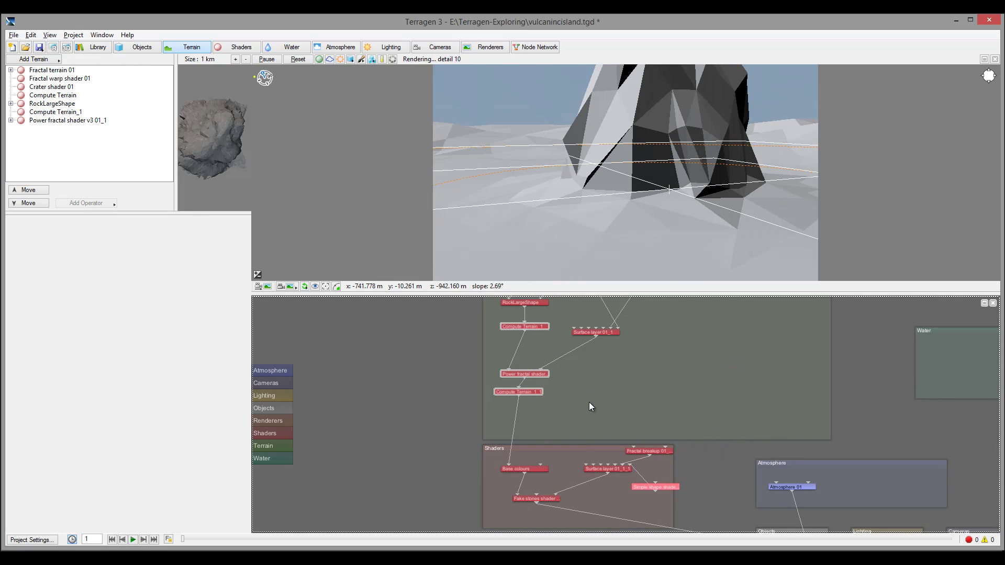
Set the stone tallness of Fake stones shader 01 to 10.
middle_drag(595, 399, 635, 374)
double_click(581, 473)
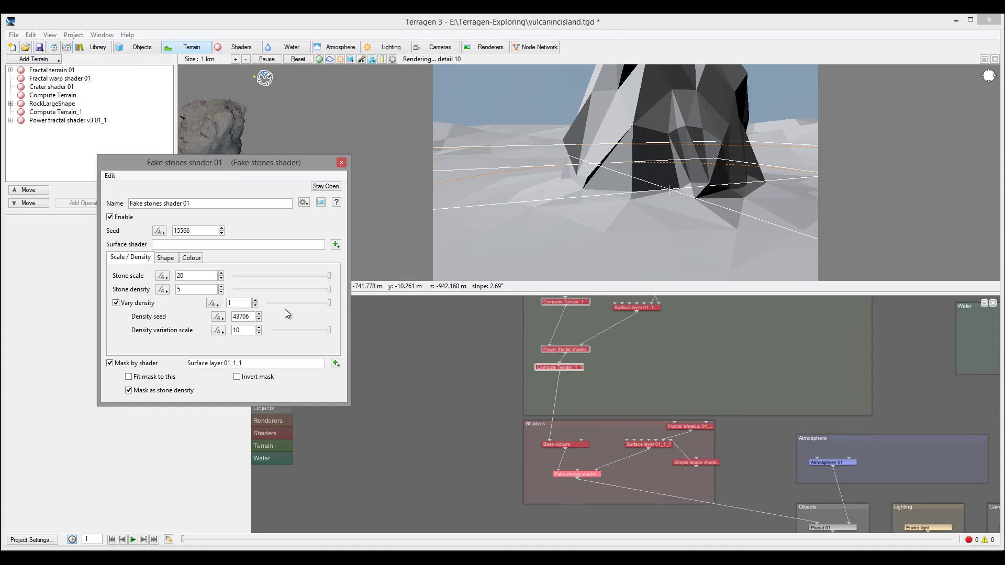
click(166, 258)
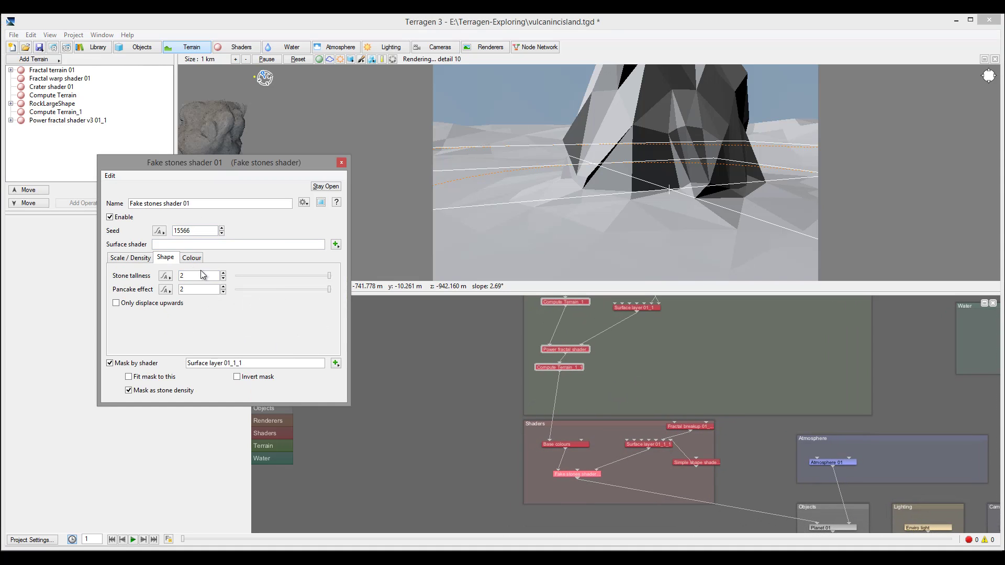
text(10)
key(Return)
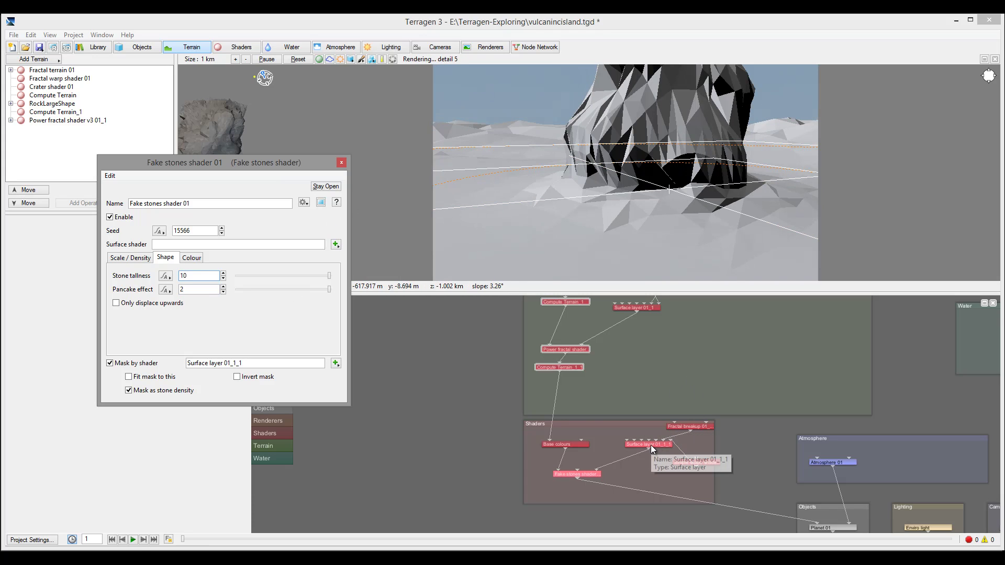
Disconnect Surface layer 01_1_1 from the fake stones shader's mask input and set the stone tallness to 4.
click(607, 463)
drag(613, 459, 634, 464)
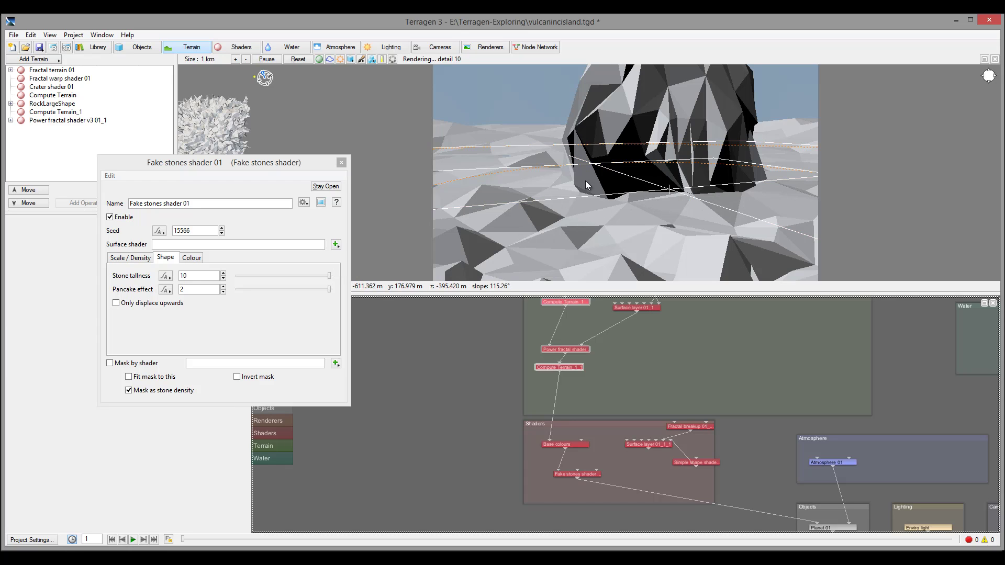
double_click(189, 277)
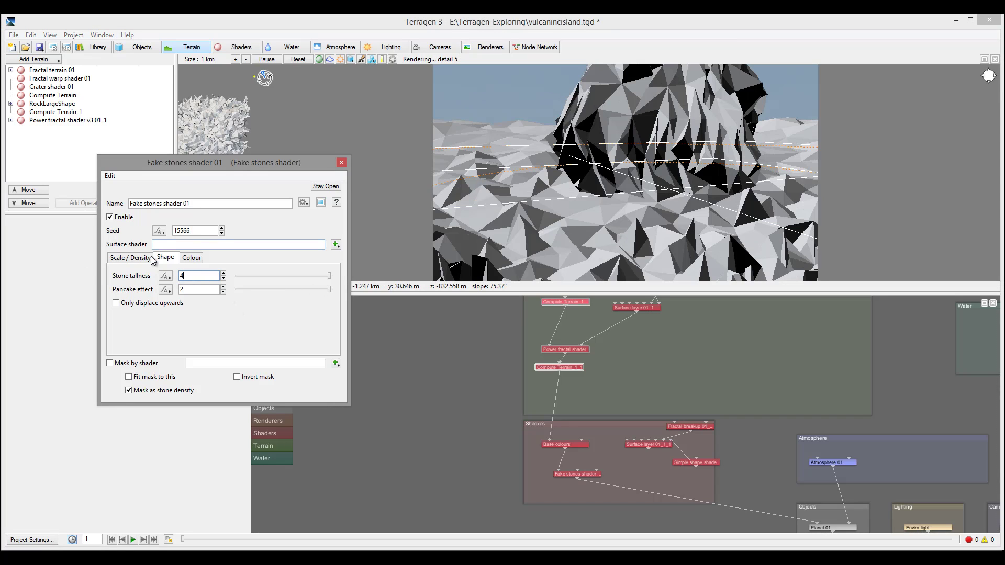
Set the stone scale of Fake stones shader 01 to 10.
click(129, 258)
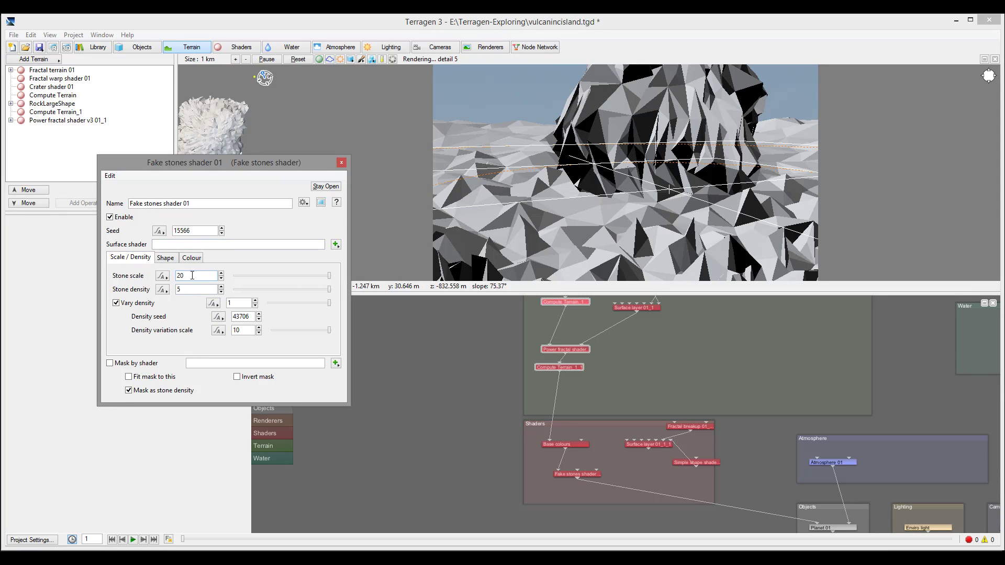
drag(184, 275, 146, 276)
text(10)
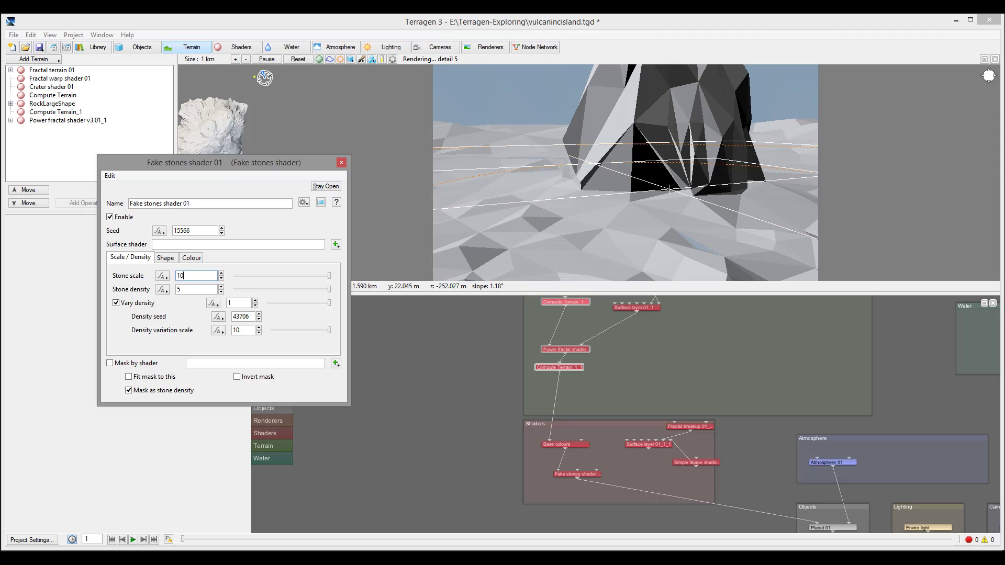
click(547, 208)
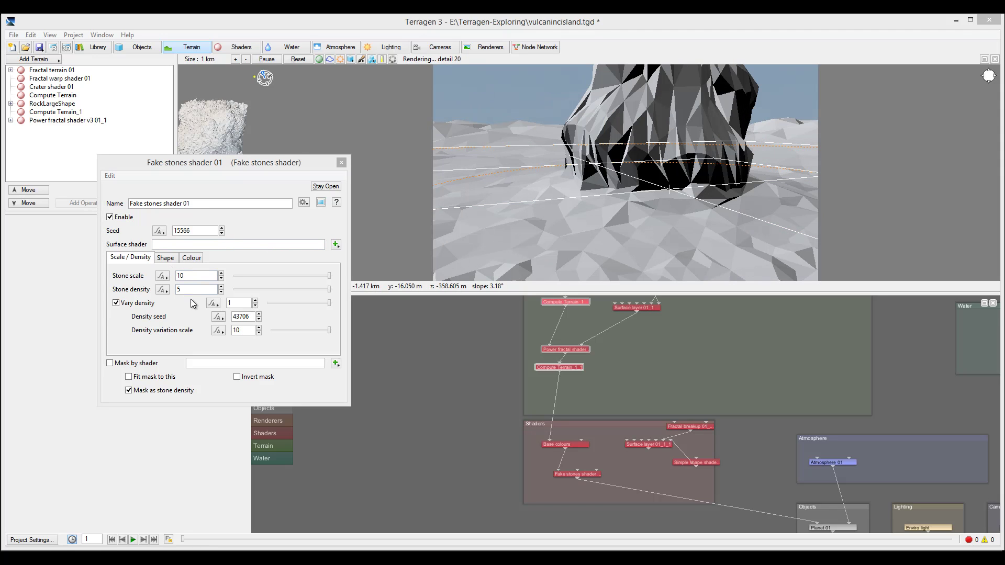
Set the stone density of Fake stones shader 01 to 3 and its stone scale to 5.
click(190, 290)
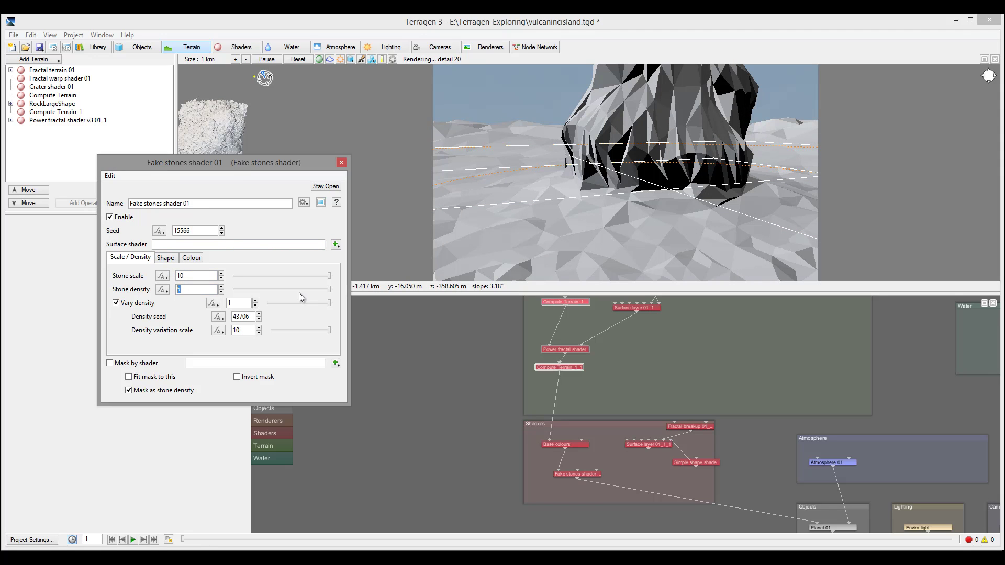
text(3)
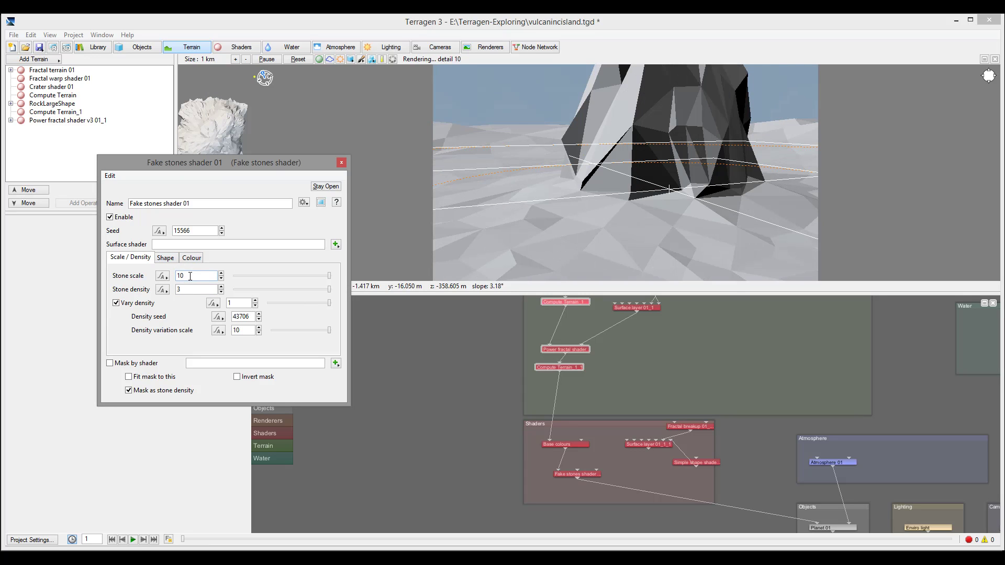
text(5)
Set the stone tallness of Fake stones shader 01 to 3 and close its settings.
click(169, 258)
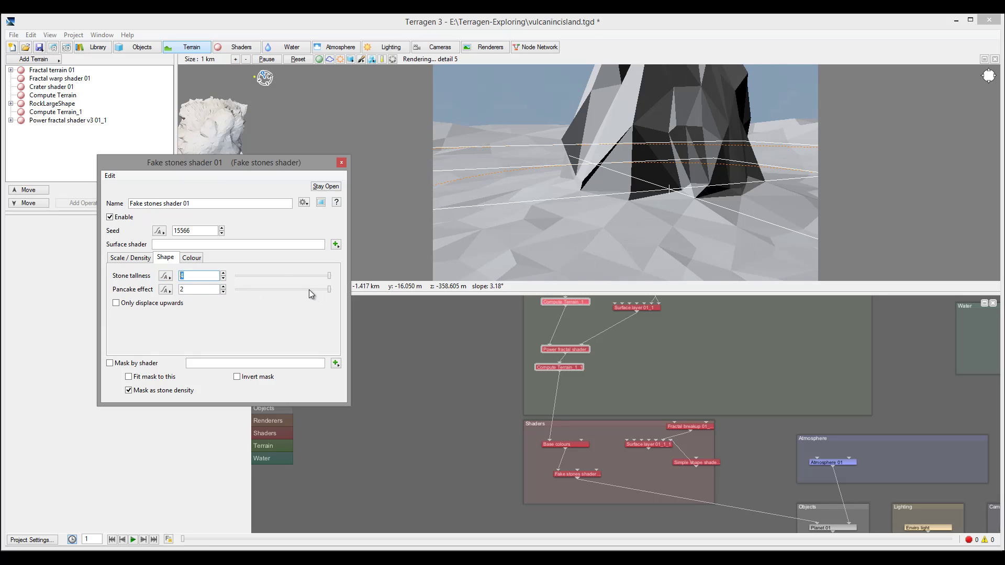
text(3)
click(341, 162)
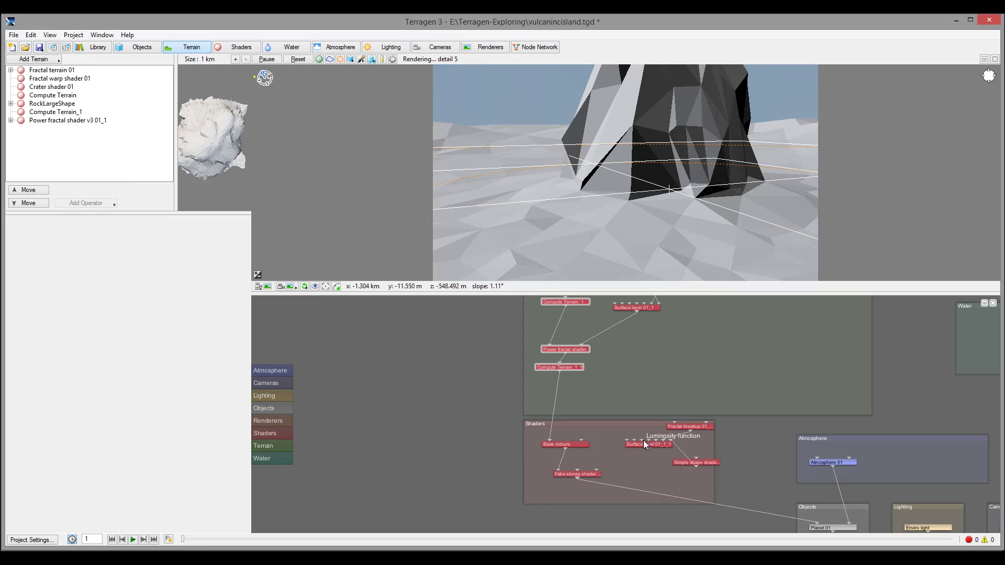
Reconnect Surface layer 01_1_1 as the fake stones shader's mask and enable the layer's test colour.
drag(645, 444, 597, 470)
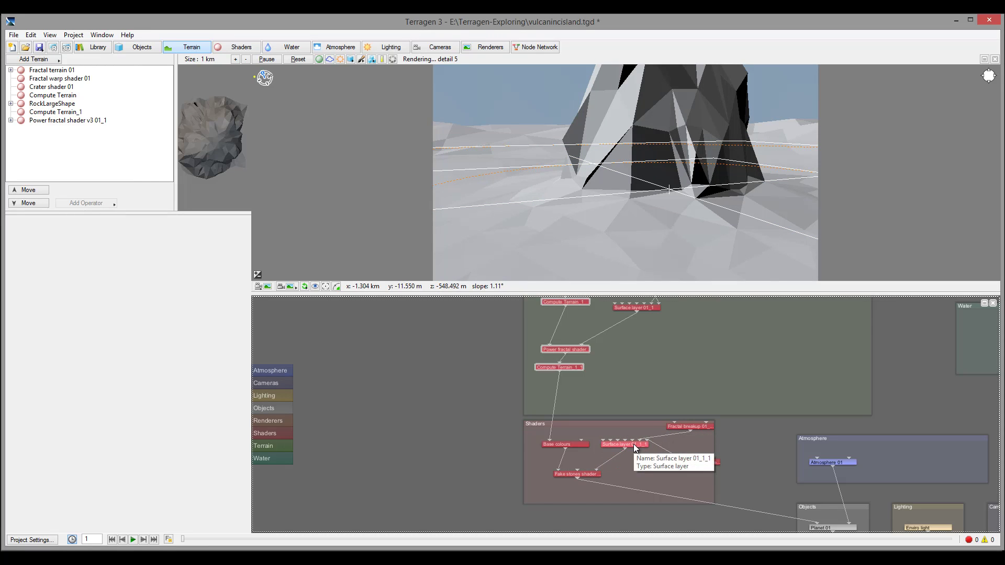
double_click(633, 444)
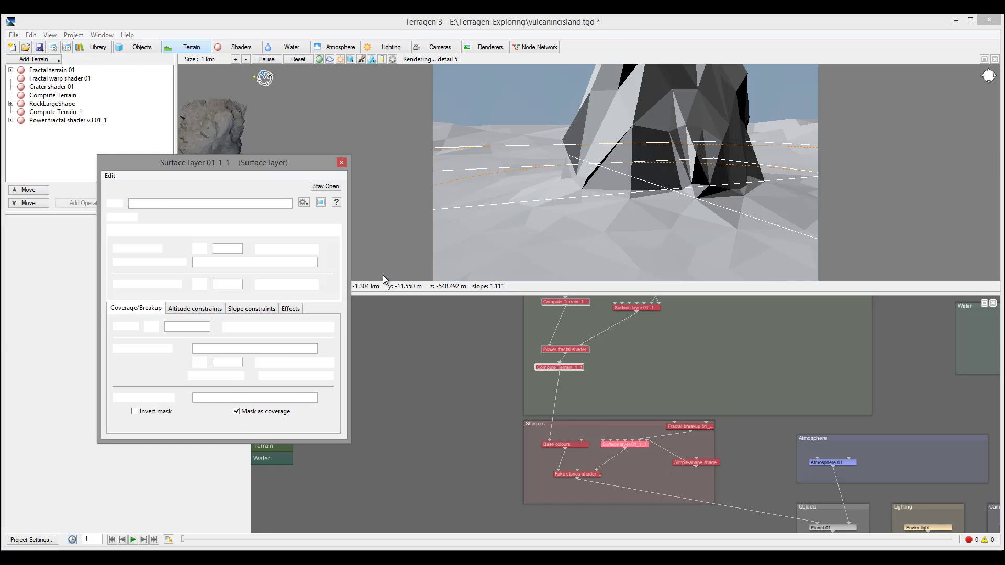
click(115, 284)
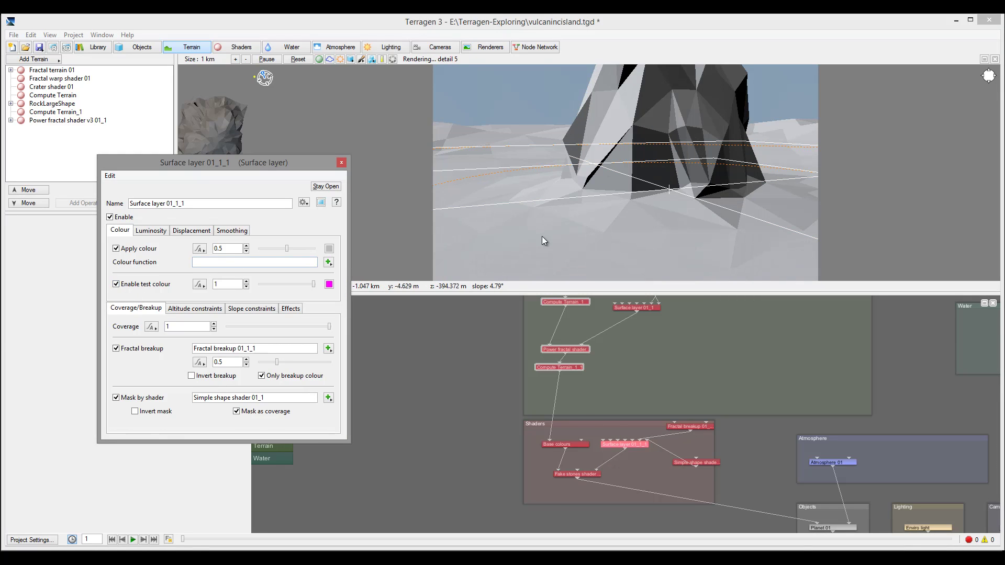
Check the maximum altitude limit of Surface layer 01_1_1 by toggling it, and close its settings with the test colour disabled.
click(202, 310)
click(120, 326)
click(117, 326)
click(120, 327)
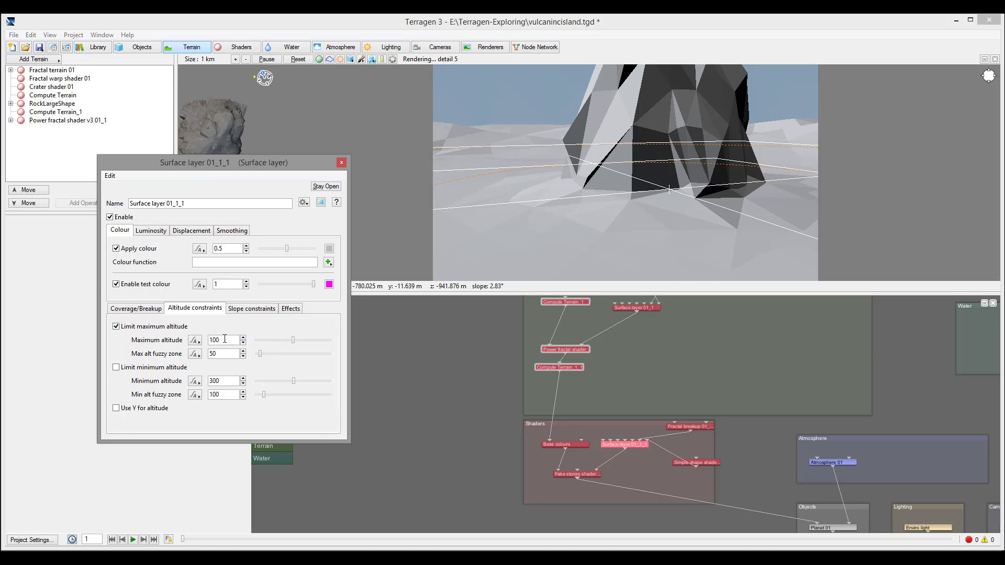
drag(214, 339, 102, 338)
drag(211, 340, 213, 340)
click(342, 162)
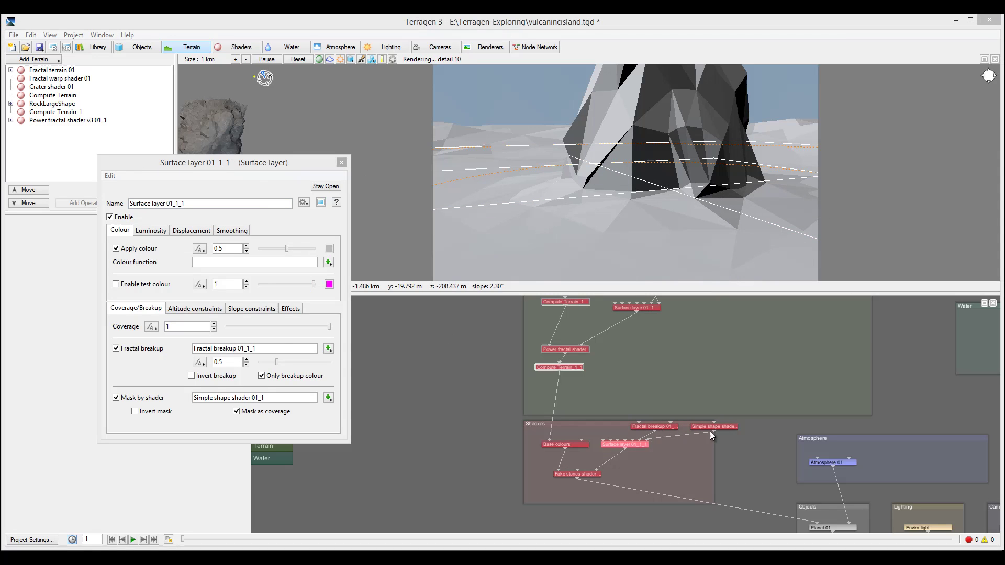
Set the edge width of Simple shape shader 01_1 to 15 percent.
double_click(711, 426)
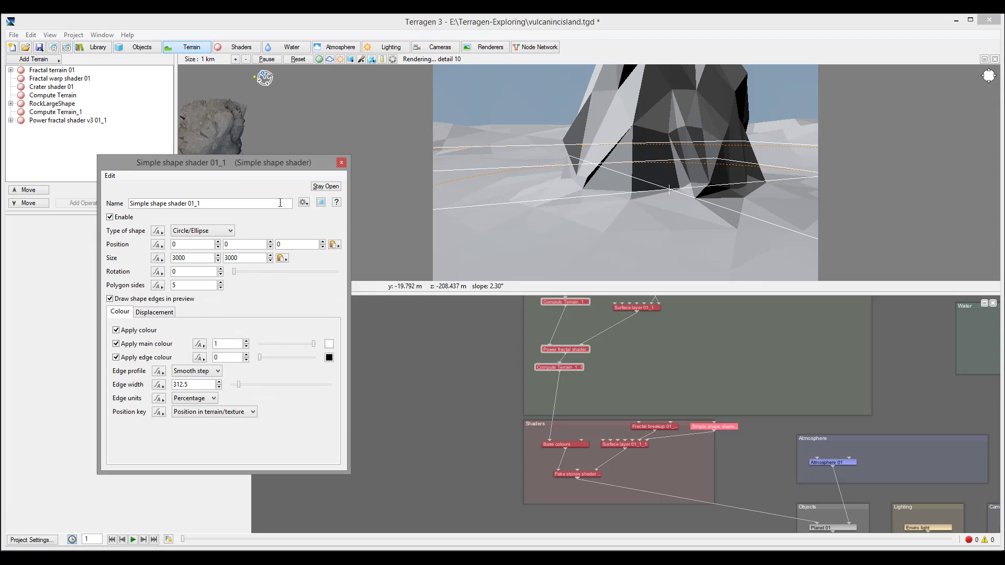
key(Return)
text(15)
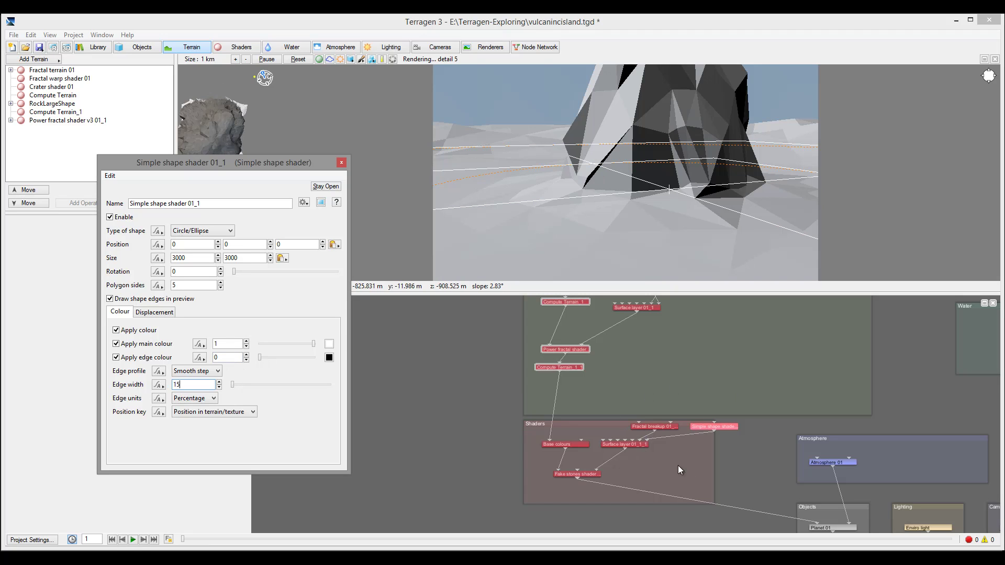
Preview the coverage of Surface layer 01_1_1 with its test colour, and turn the colour off and close the settings.
double_click(640, 444)
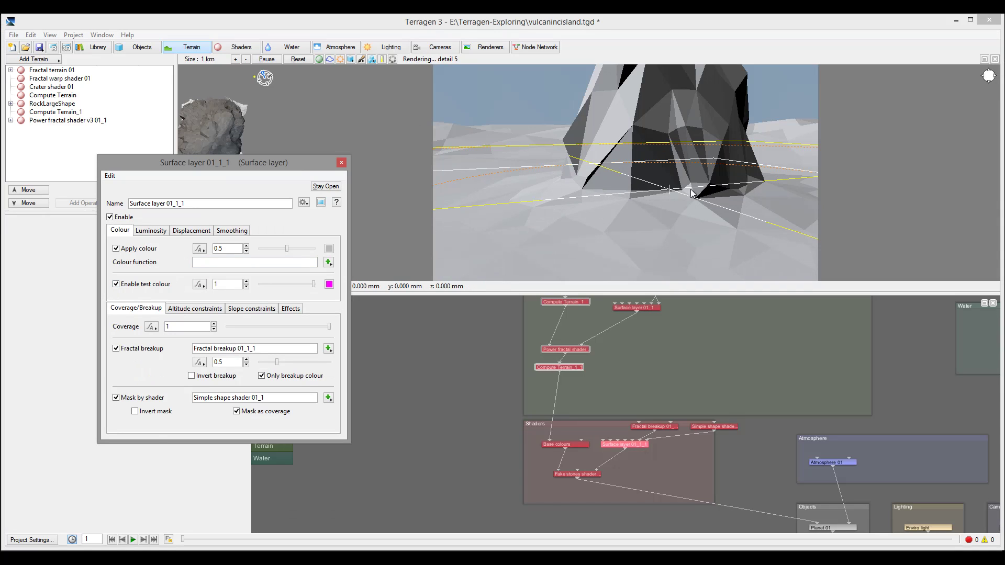
click(115, 284)
click(341, 162)
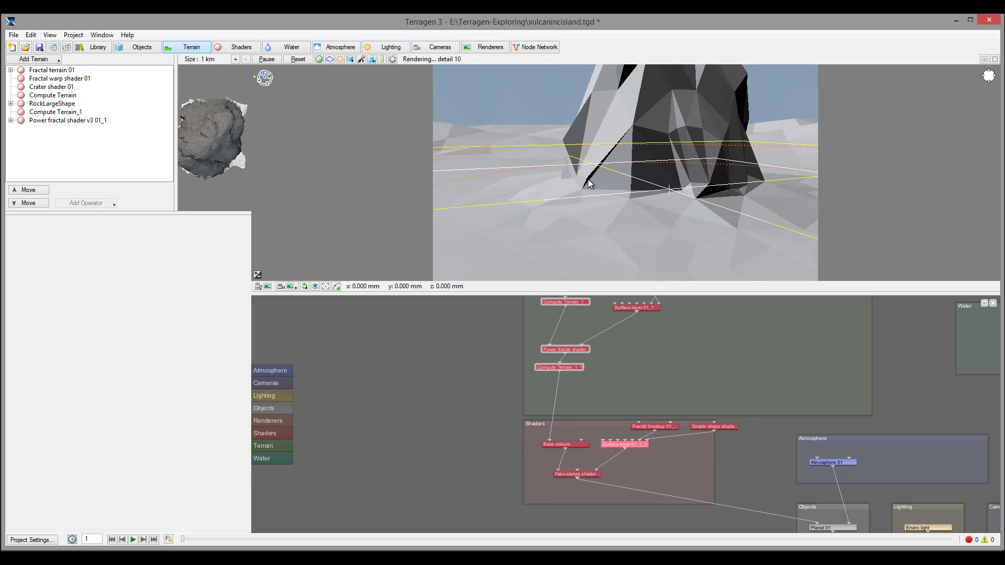
Set the maximum altitude of Surface layer 01_1_1 to 200 and close its settings.
double_click(708, 427)
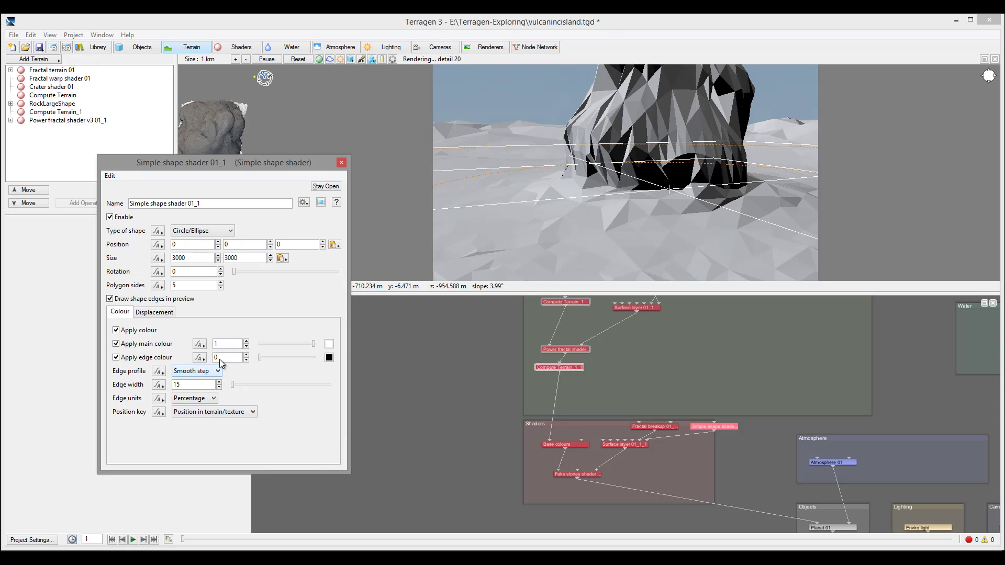
click(341, 163)
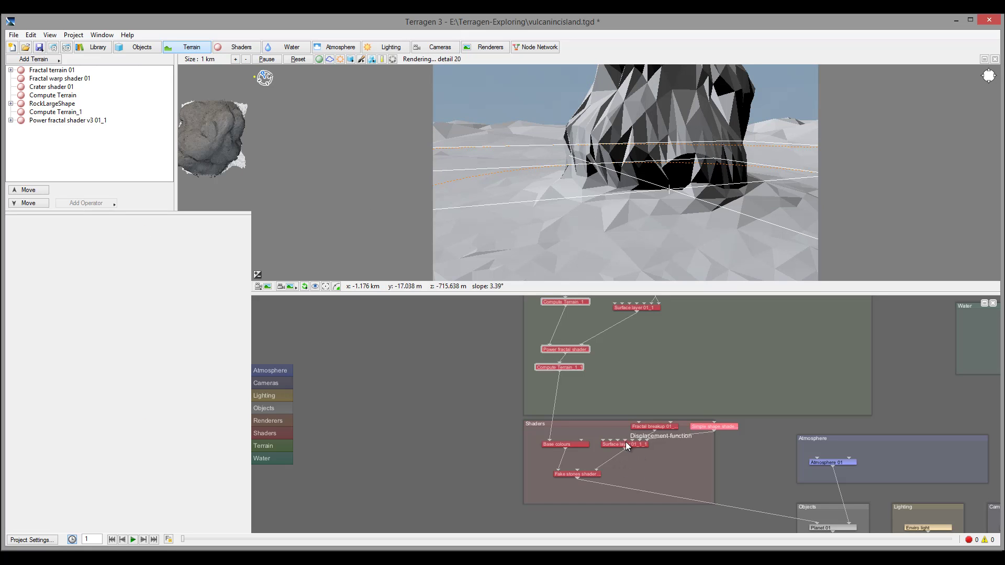
double_click(626, 442)
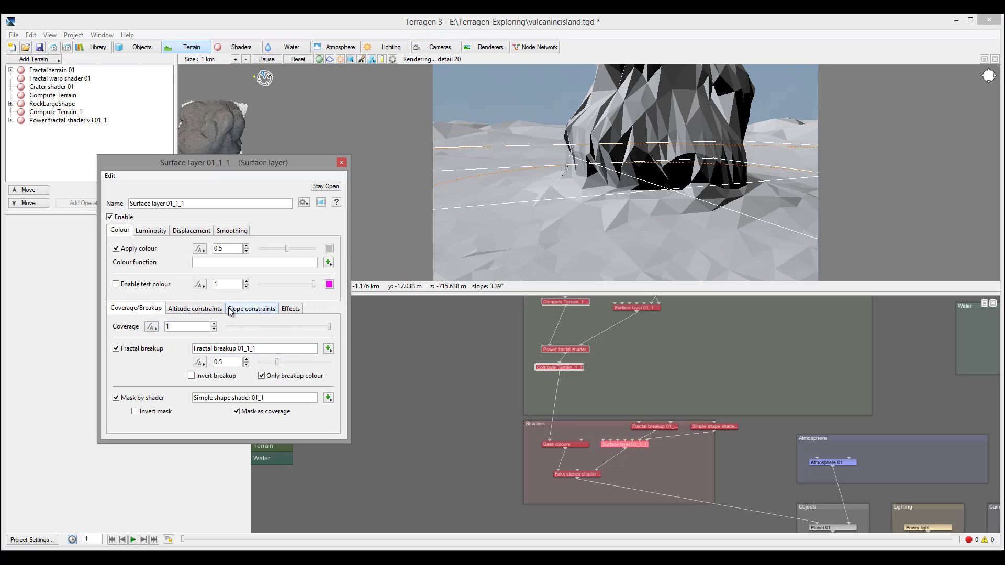
click(212, 309)
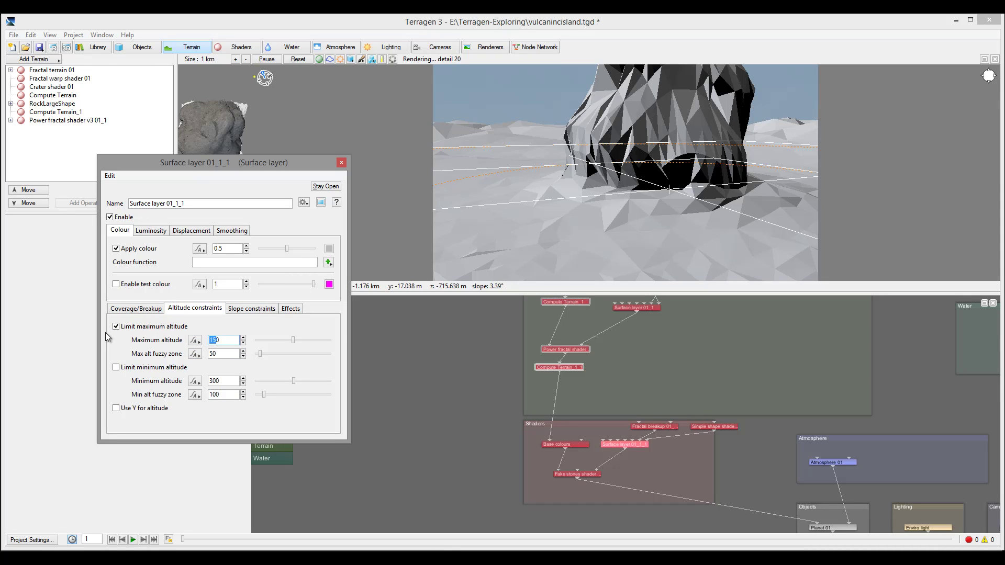
text(2000)
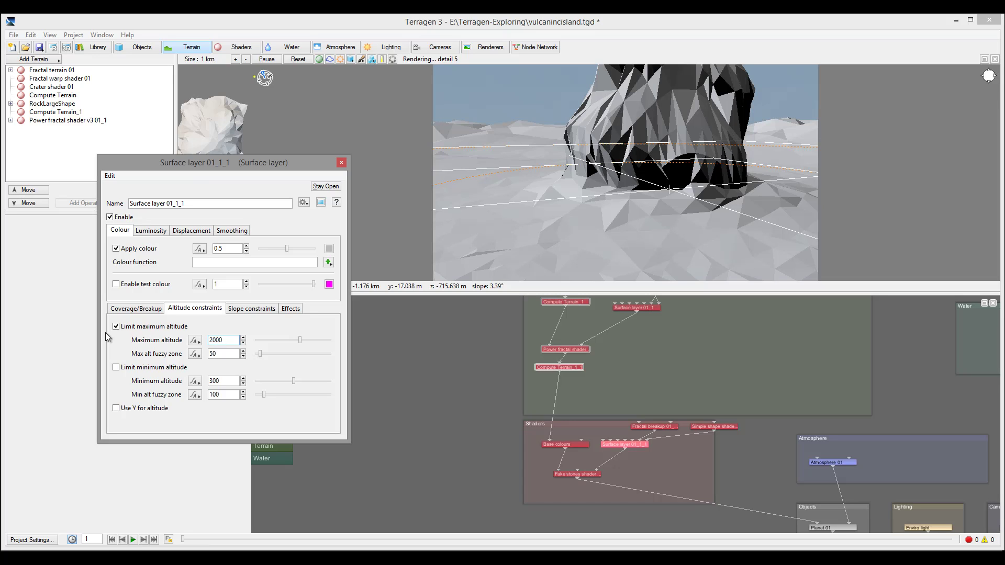
key(BackSpace)
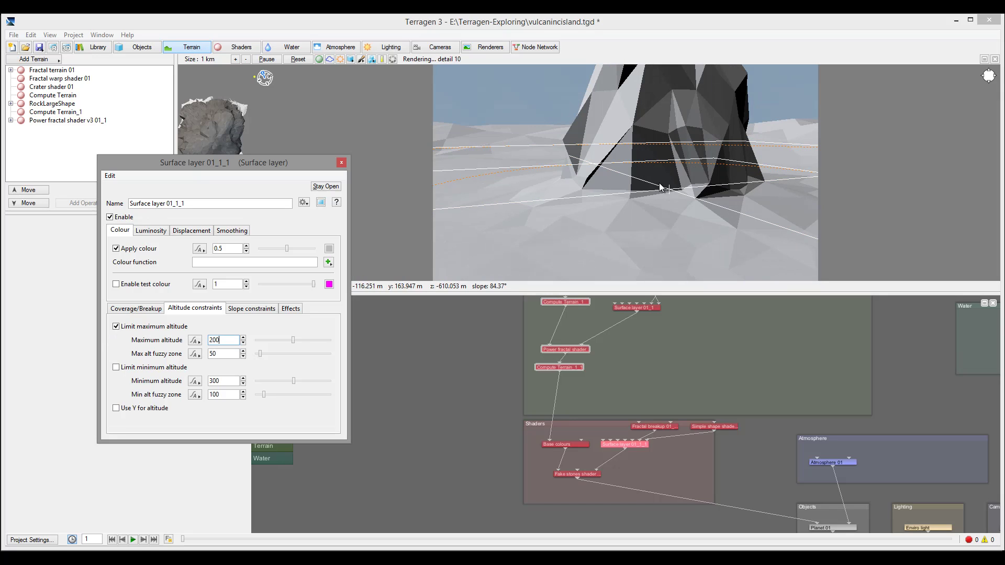
click(339, 163)
Set the pancake effect of Fake stones shader 01 to 2.5.
double_click(577, 475)
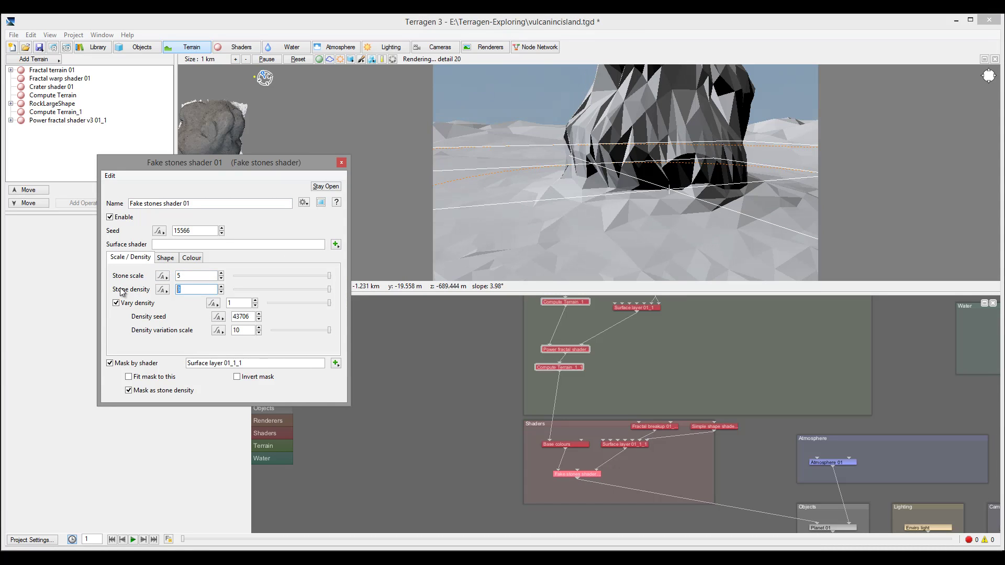
click(167, 258)
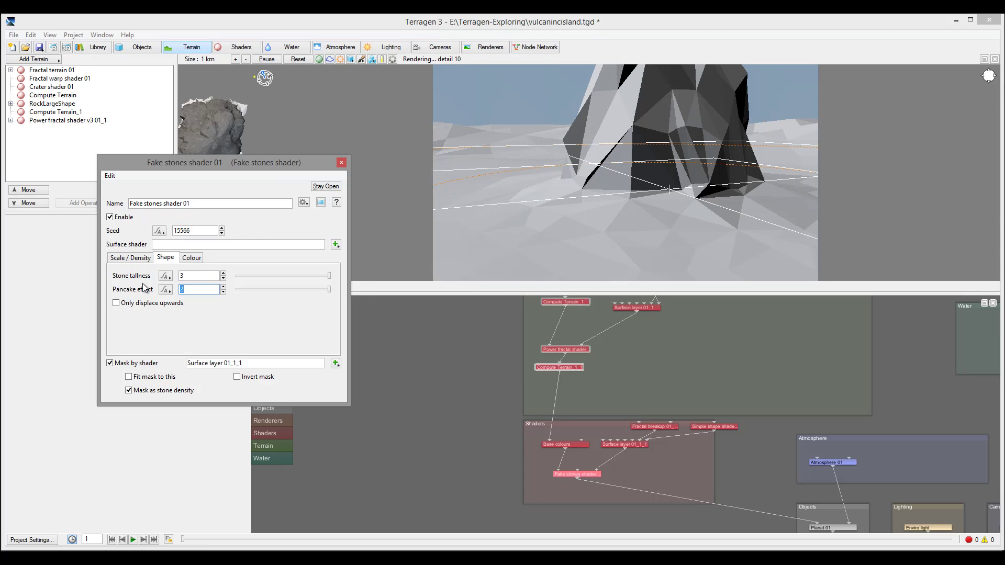
text(2.5)
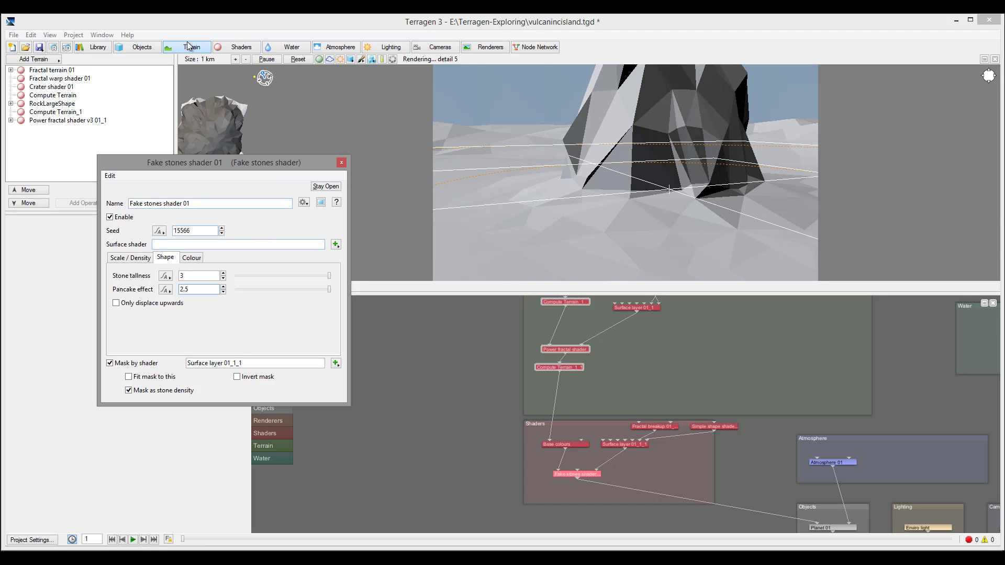
Run a test render to examine the stones around the rock's base, and close the render view.
click(52, 47)
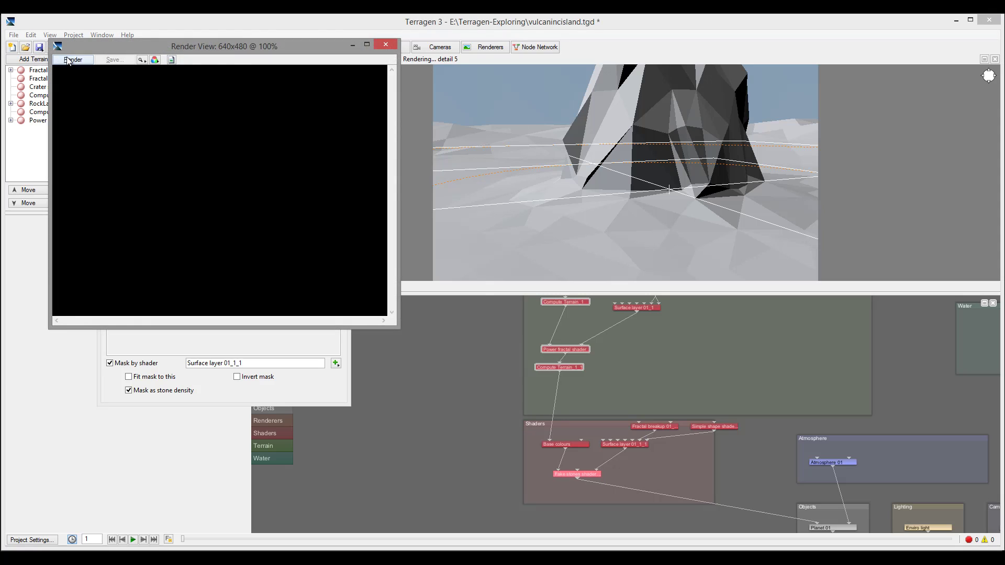
click(71, 59)
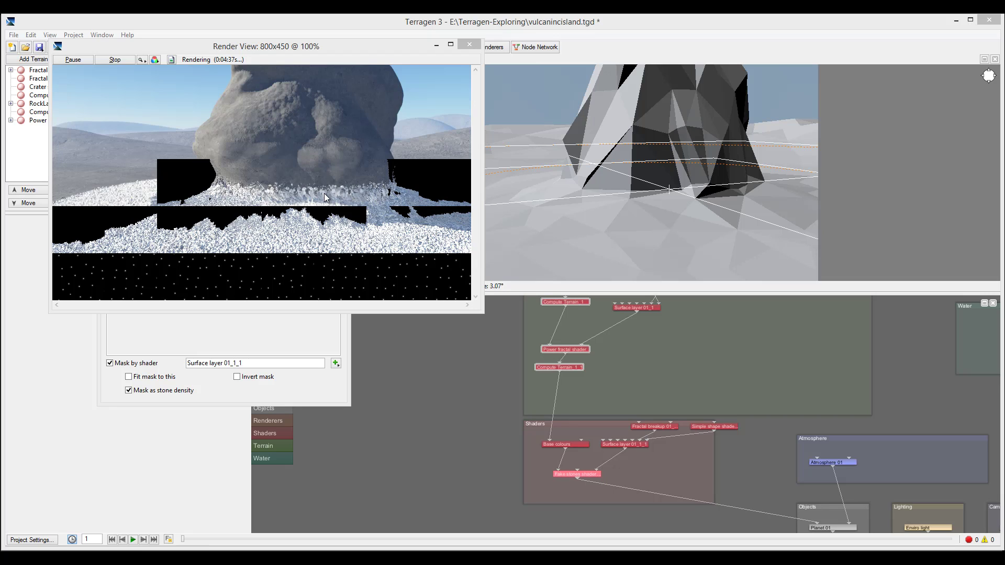
click(469, 45)
click(535, 203)
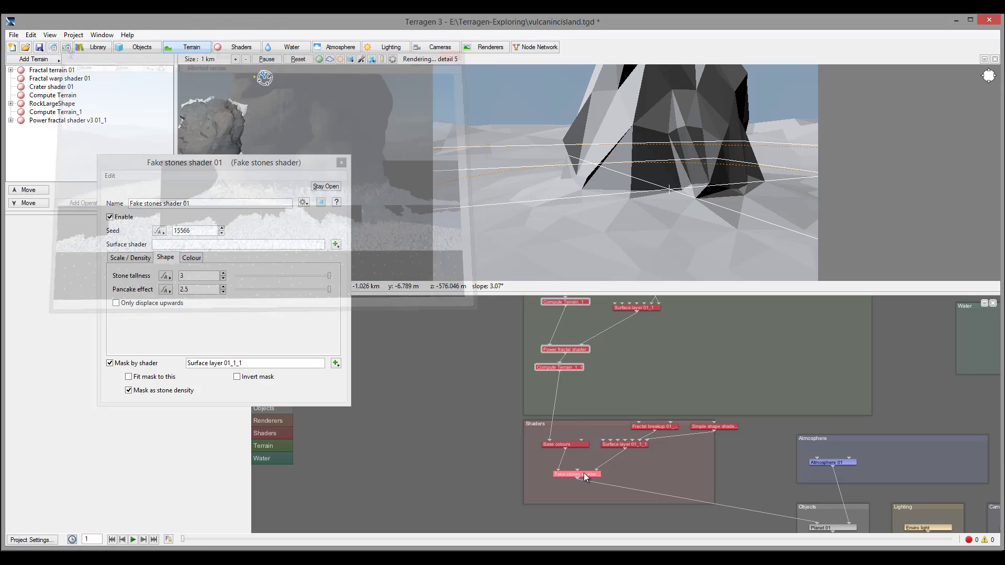
Set the stone density of Fake stones shader 01 to 0.7.
double_click(584, 473)
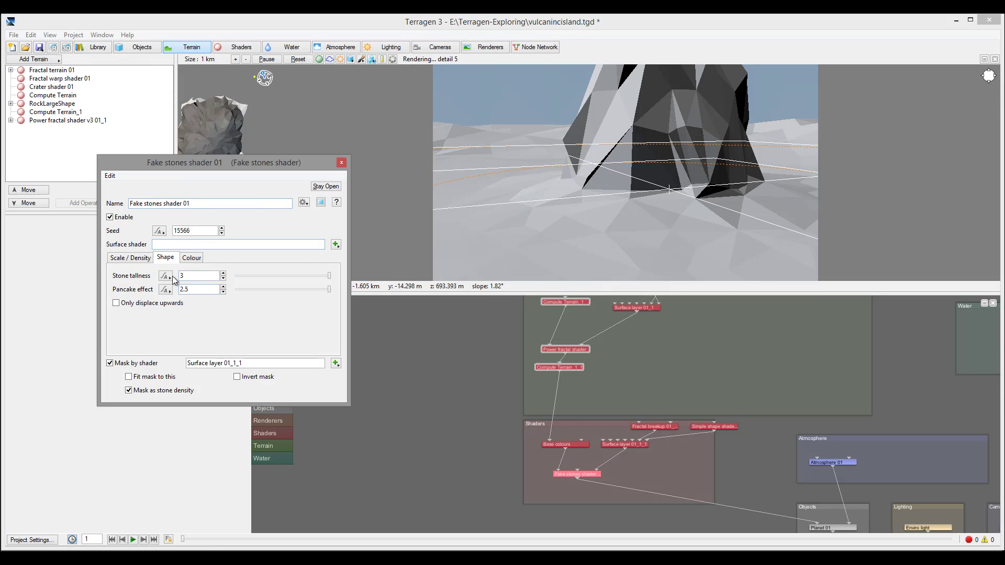
click(129, 258)
drag(190, 288, 155, 292)
text(0.)
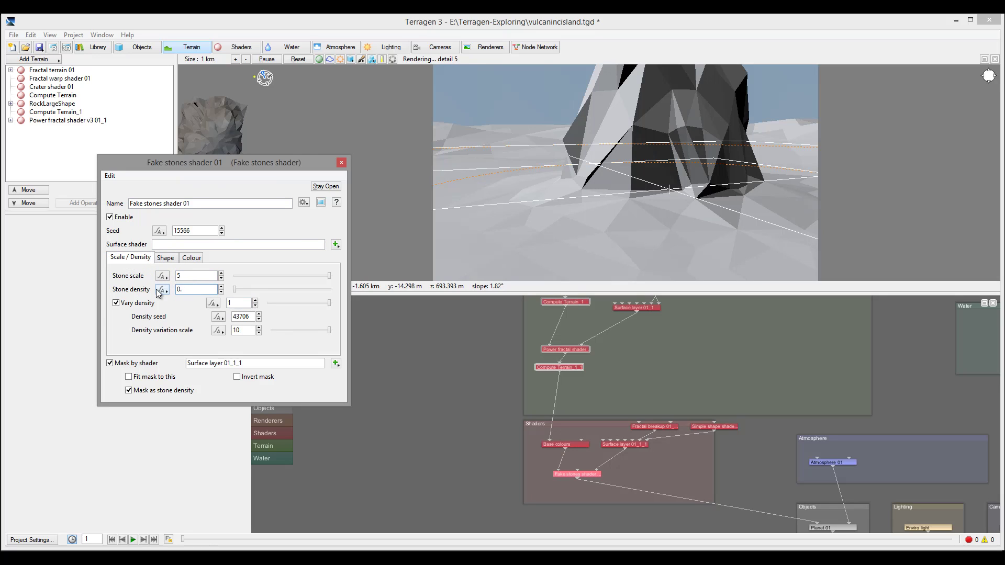
text(7)
double_click(212, 276)
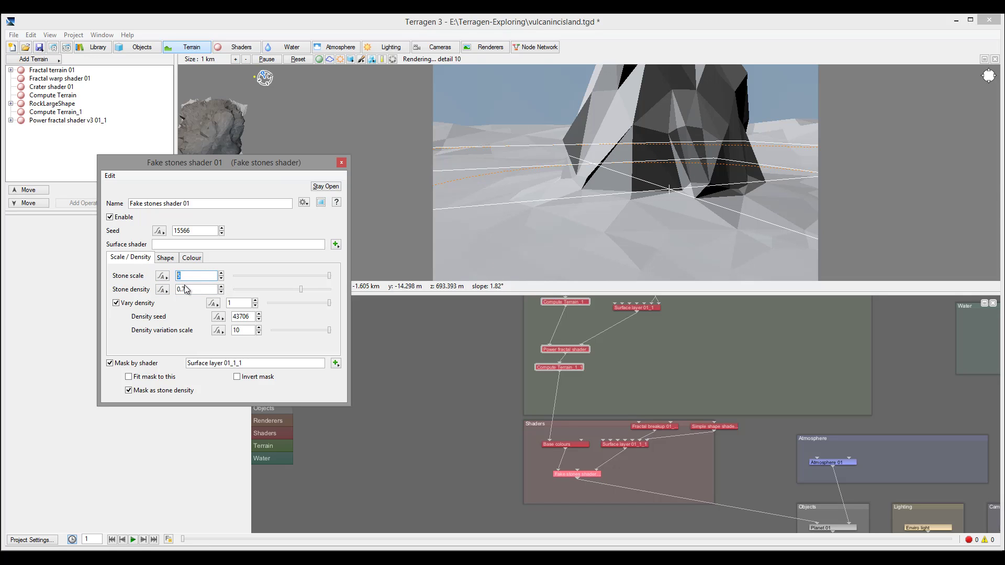
Set the fake stones' tallness to 1 and their pancake effect to 0.8.
click(165, 258)
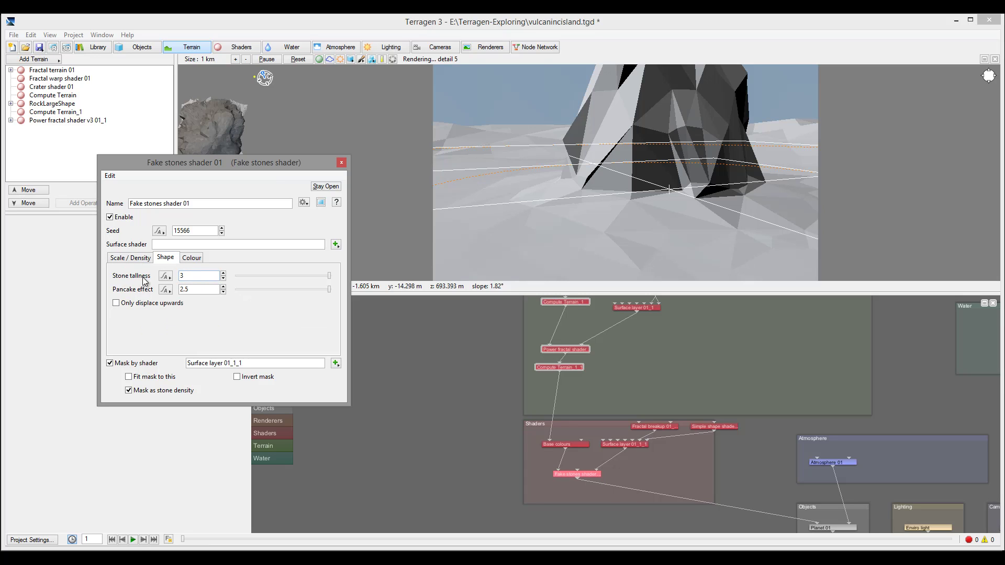
text(1)
key(Tab)
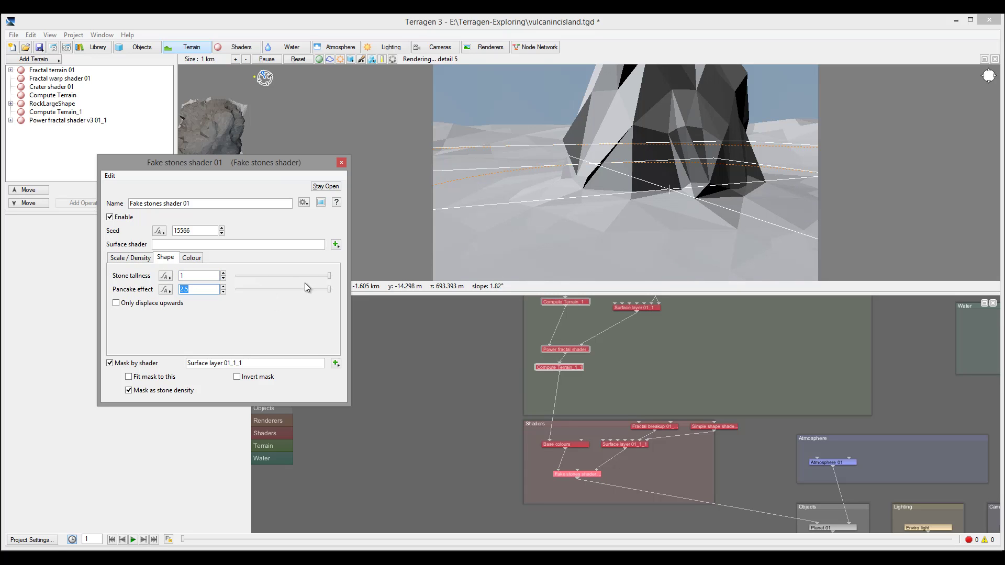
text(08)
key(BackSpace)
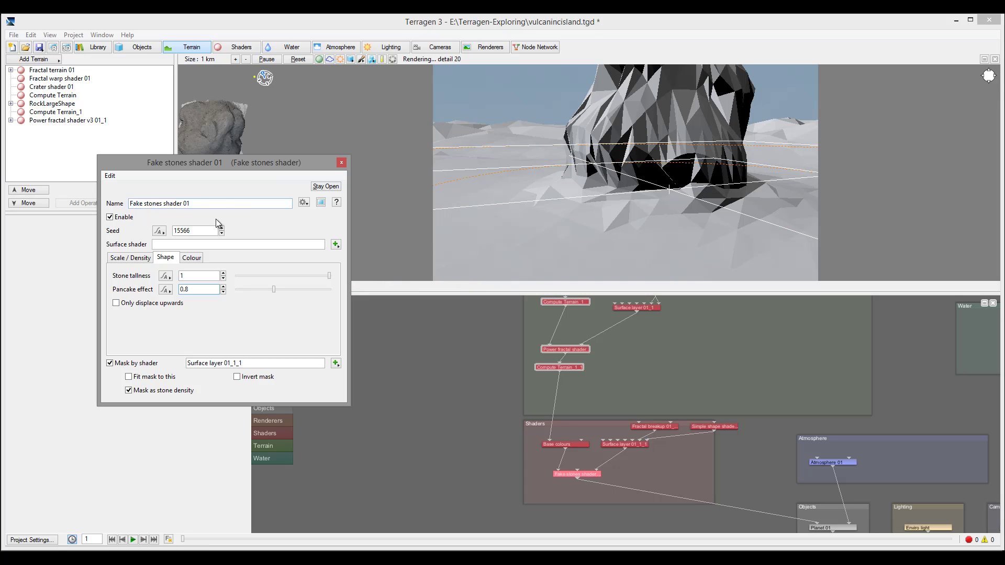
Darken the fake stones' diffuse colour to 0.7625 and close the shader's settings.
click(192, 257)
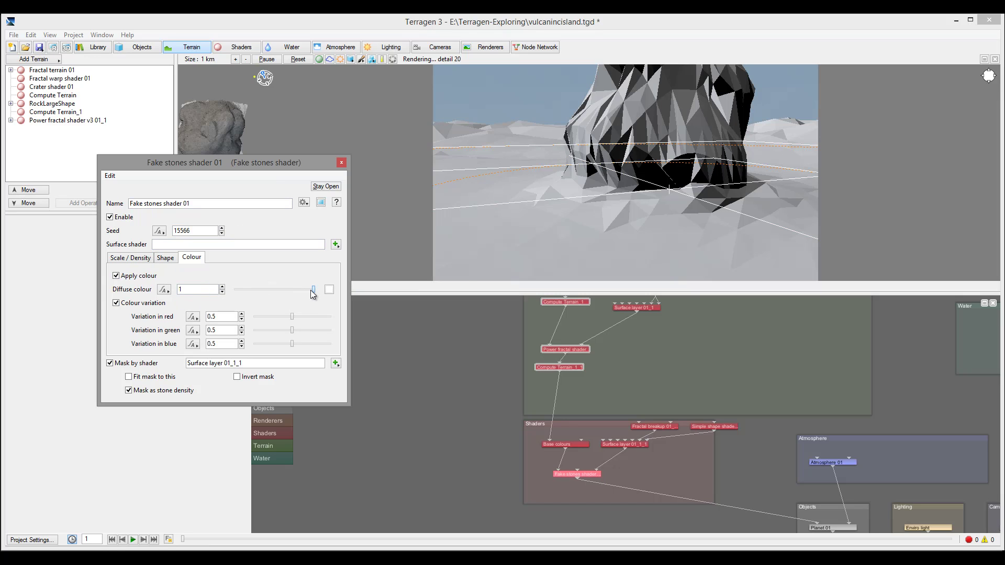
drag(313, 289, 293, 295)
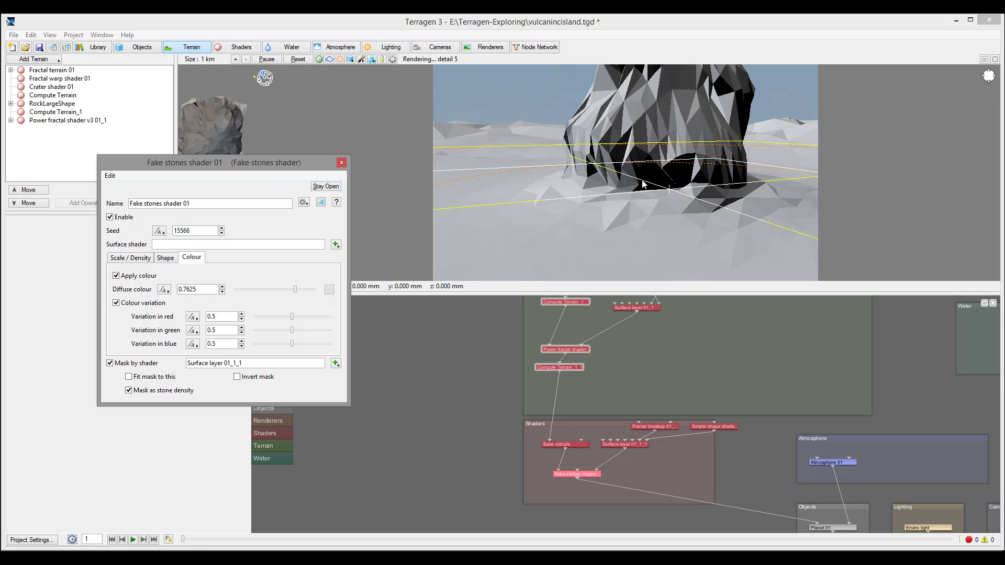
click(341, 164)
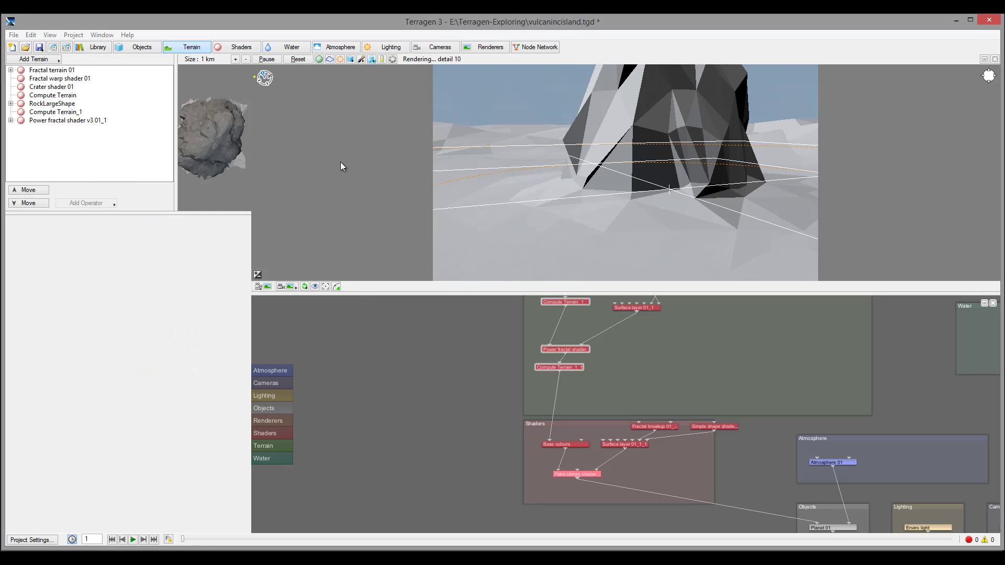
Start a new test render of the adjusted stones with the whole rock in frame.
drag(670, 164, 678, 140)
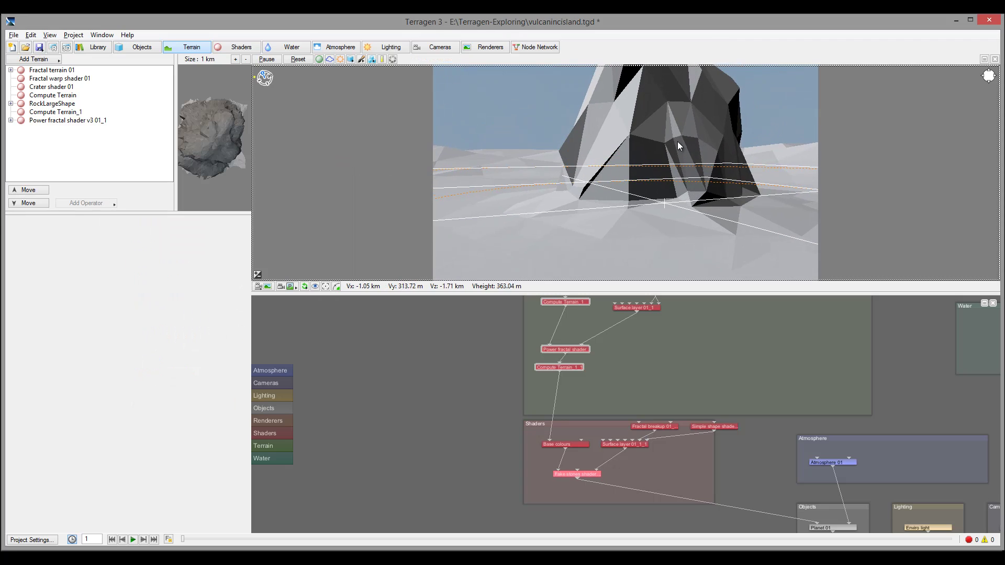
alt+middle_drag(677, 140, 661, 184)
alt+right_drag(661, 184, 608, 189)
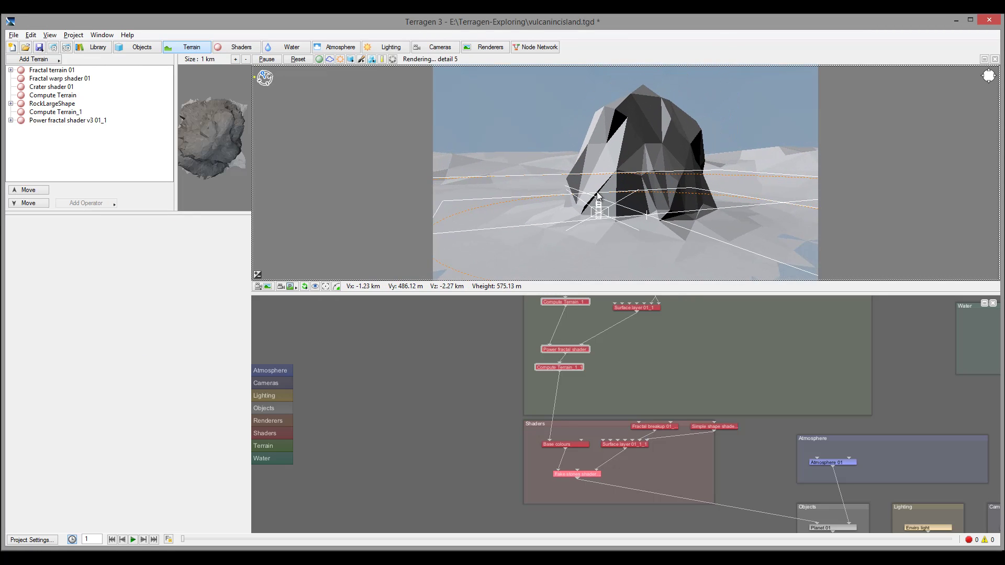
drag(609, 193, 701, 132)
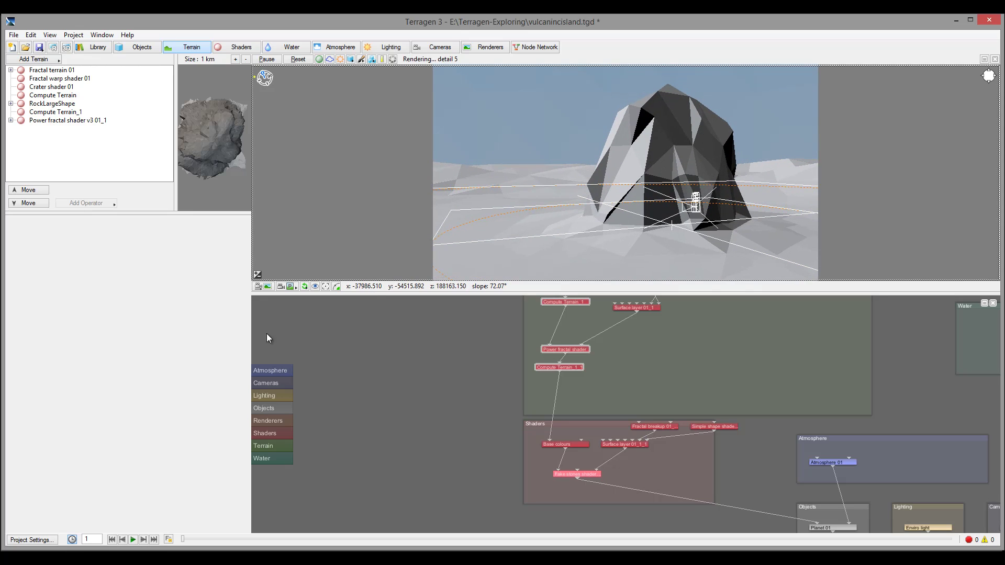
click(54, 48)
click(74, 57)
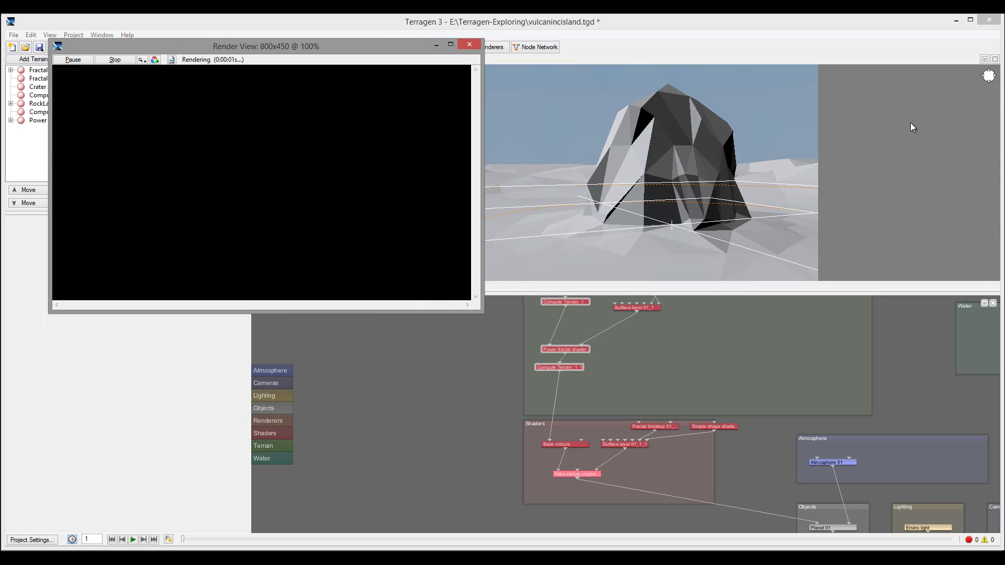